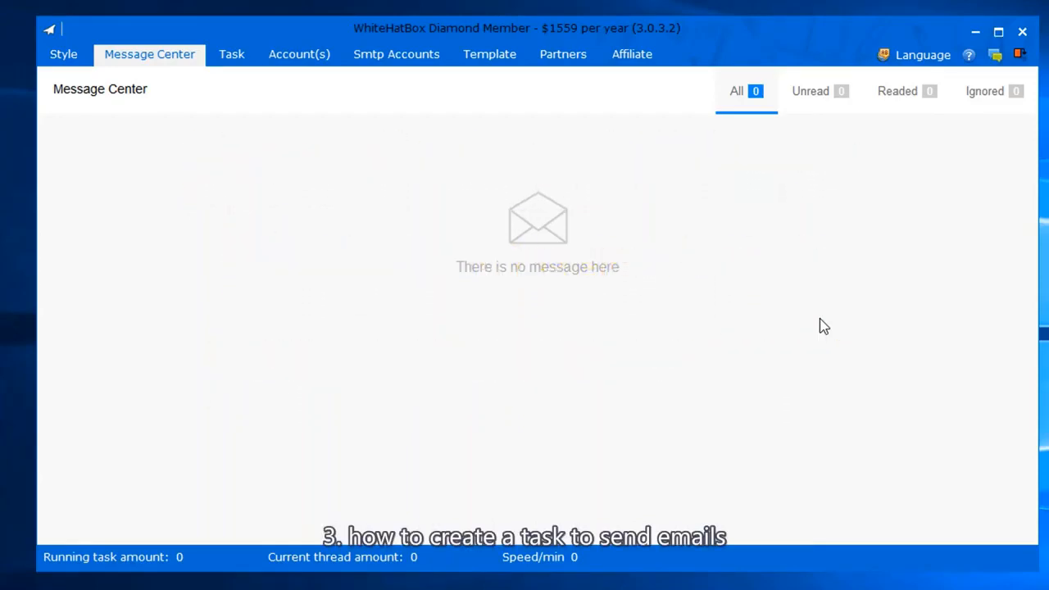
Try a different software layout style and return to the original layout.
click(68, 57)
click(124, 103)
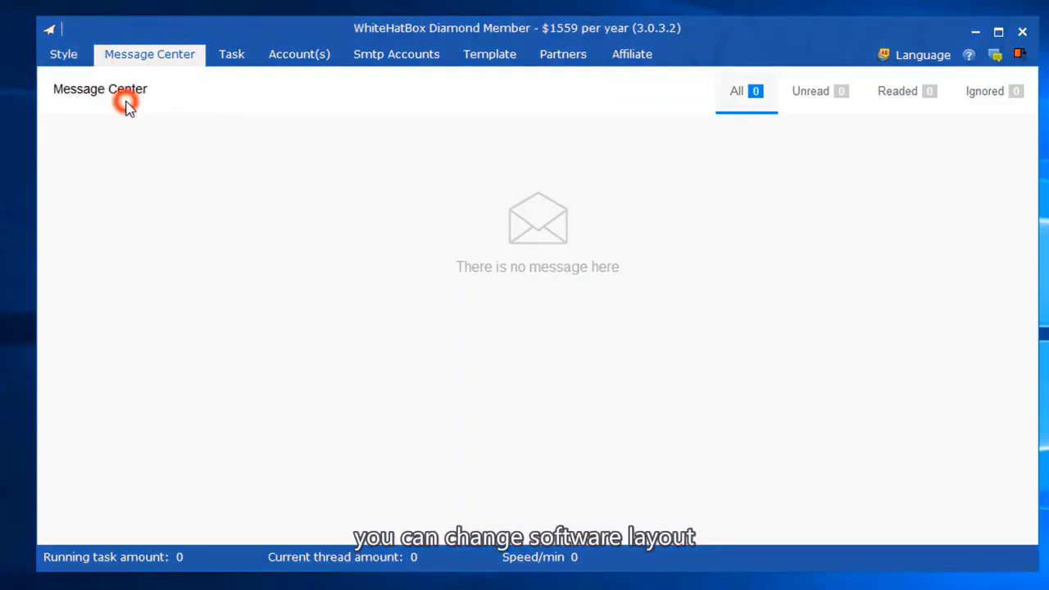
click(62, 56)
click(71, 80)
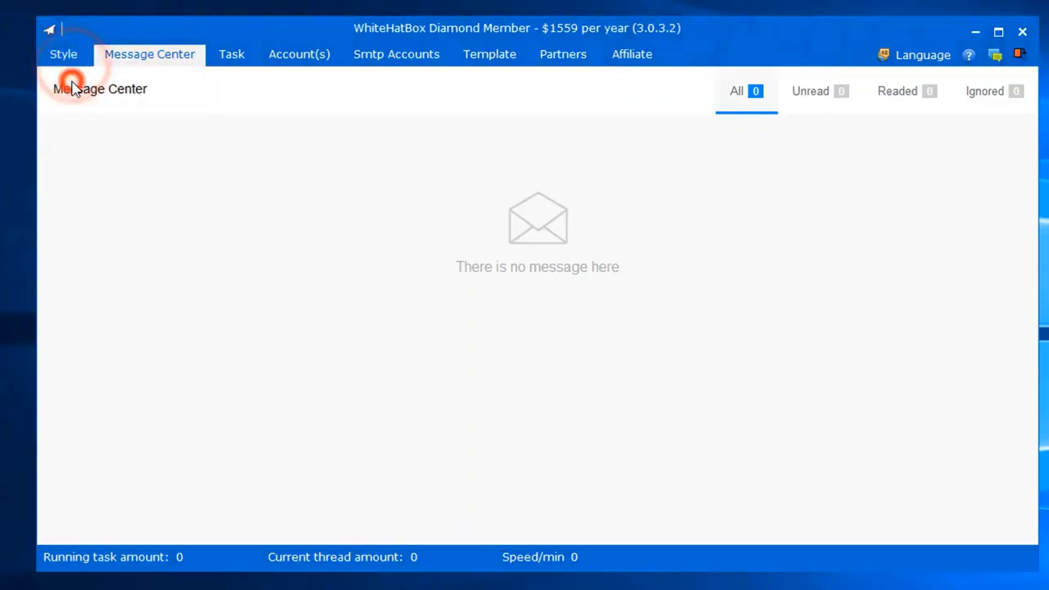
Start a new account category under Outlook and name it 1.
click(316, 55)
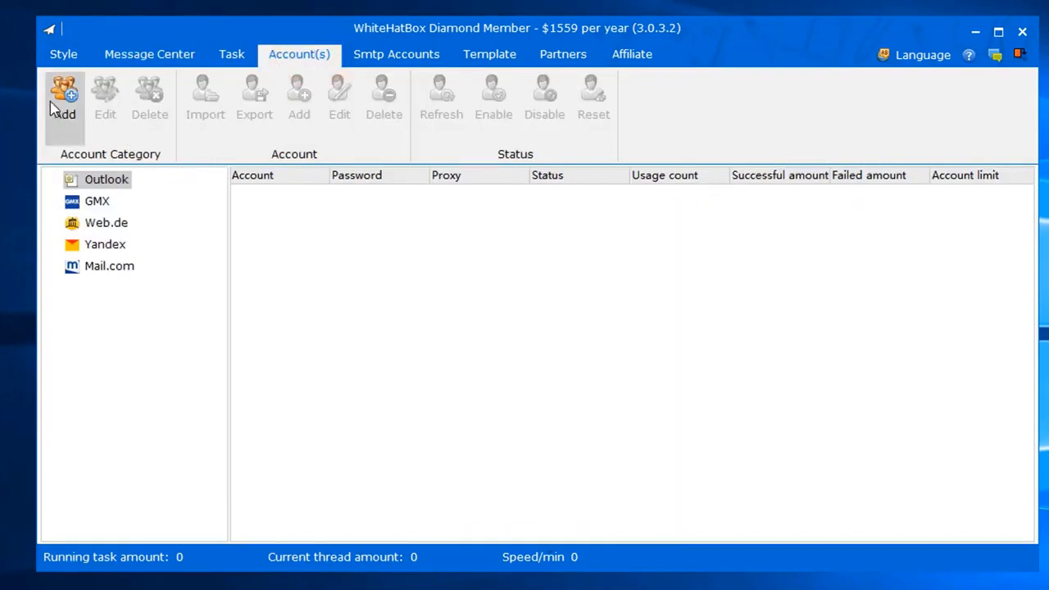
click(104, 184)
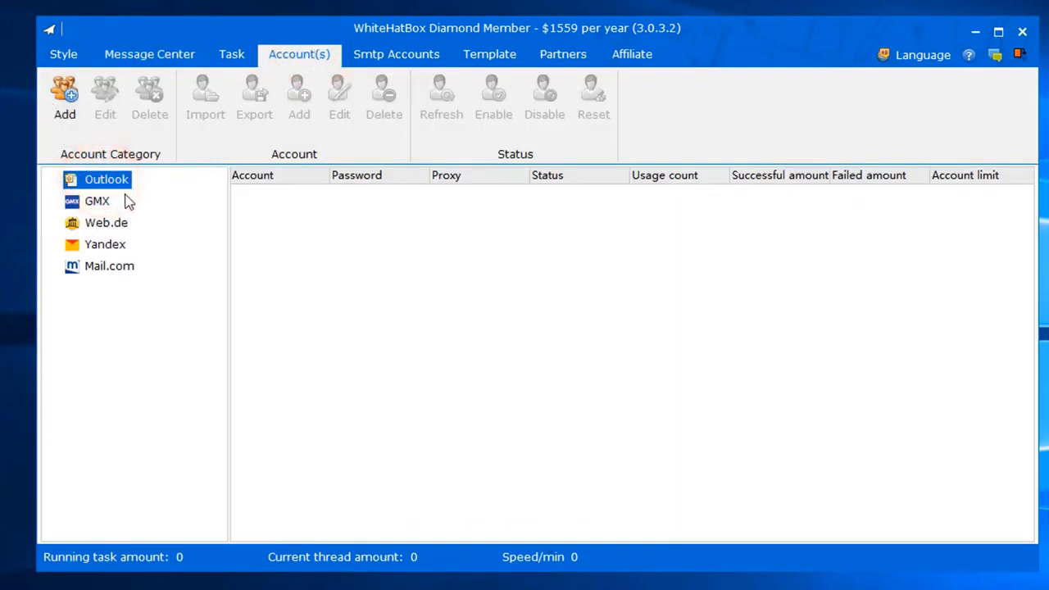
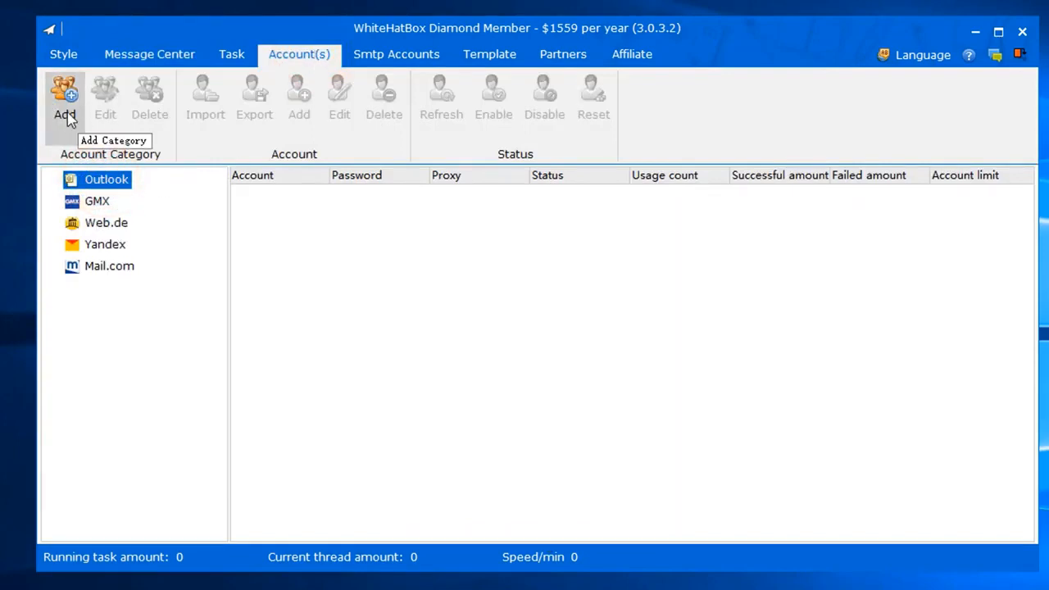
click(65, 113)
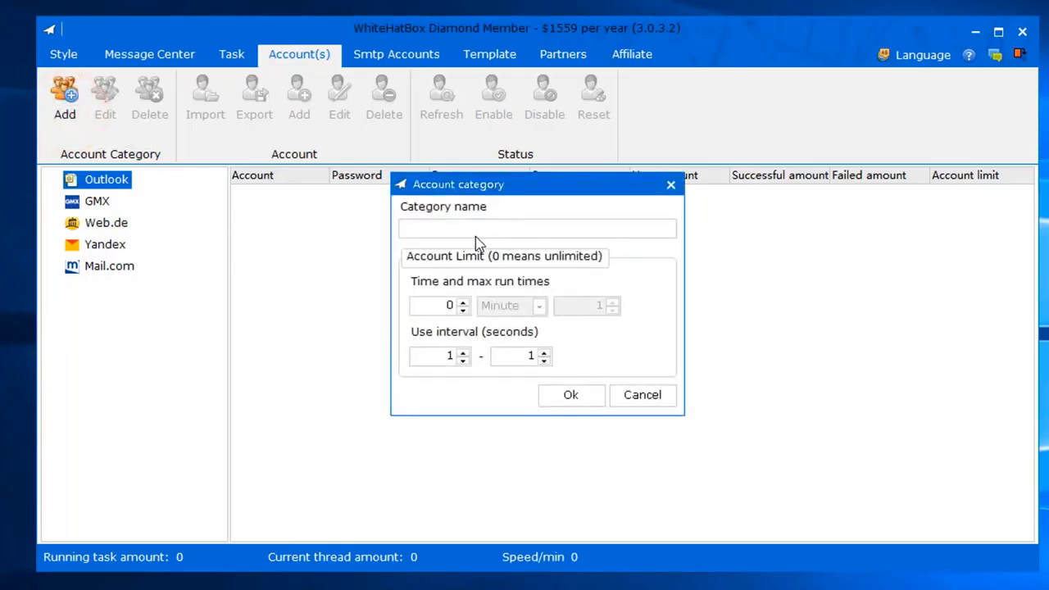
text(1)
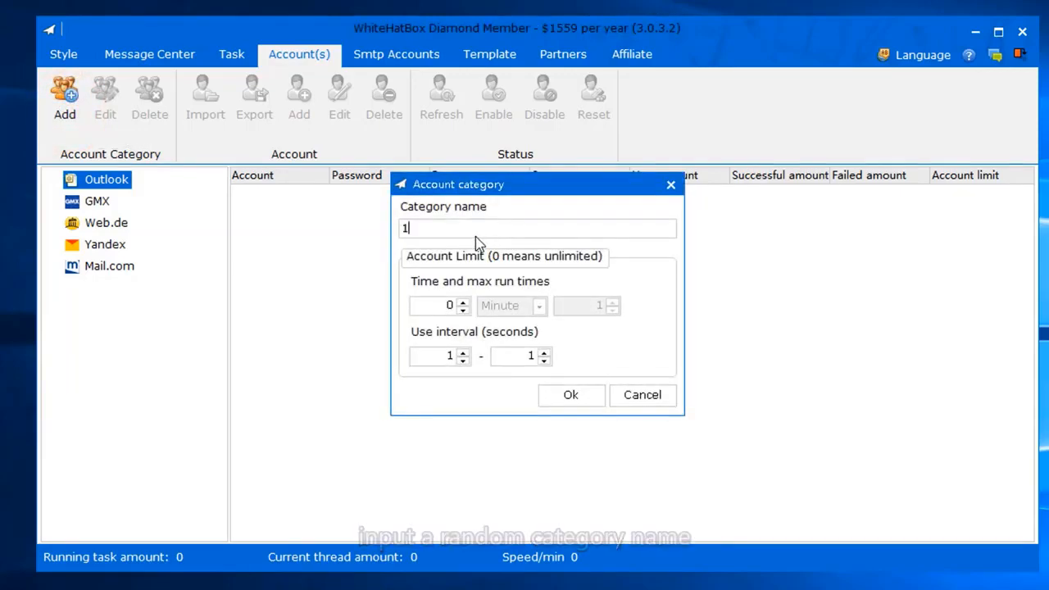
Set the category's limit unit to Day with the time at 0 for unlimited use, and save the category.
click(463, 302)
click(513, 305)
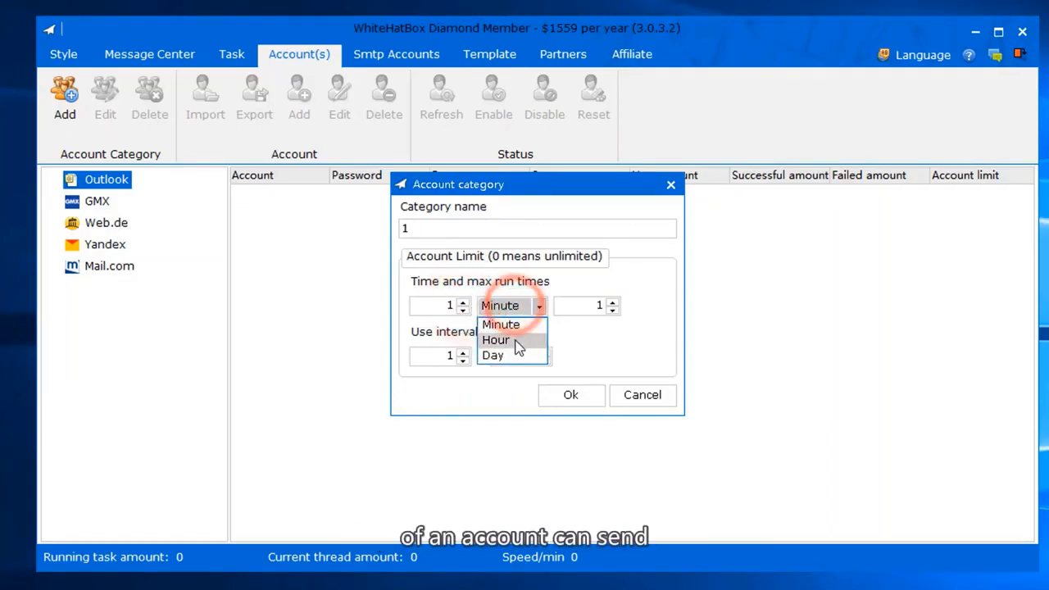
click(506, 357)
click(581, 309)
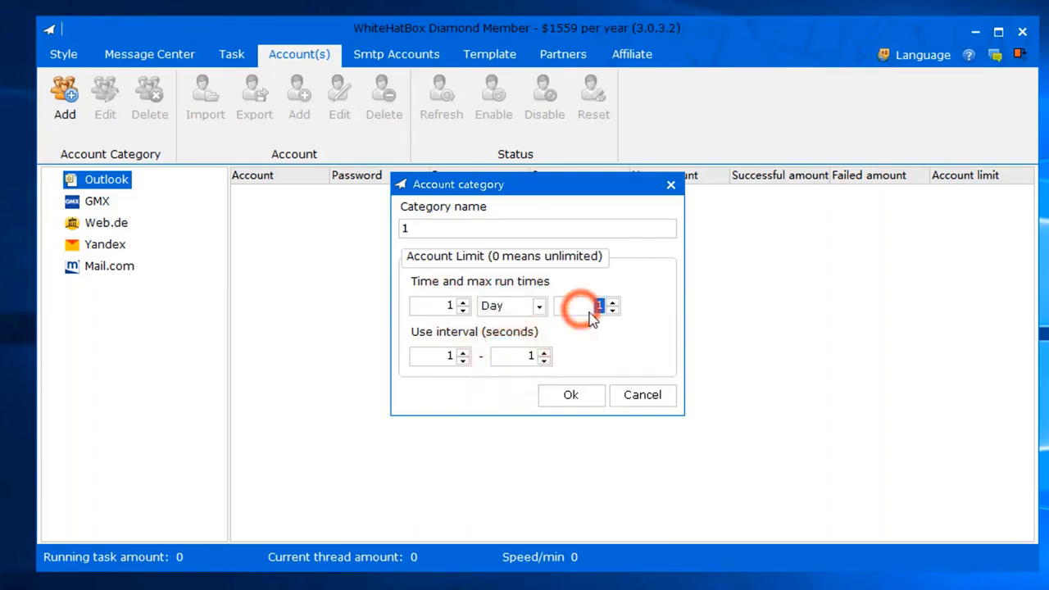
click(464, 310)
click(557, 391)
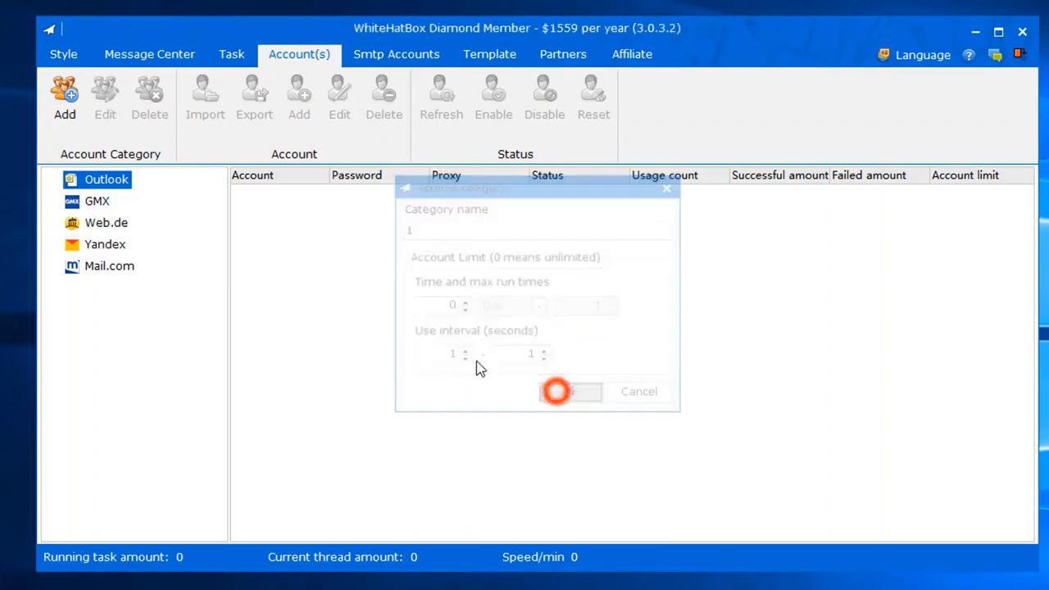
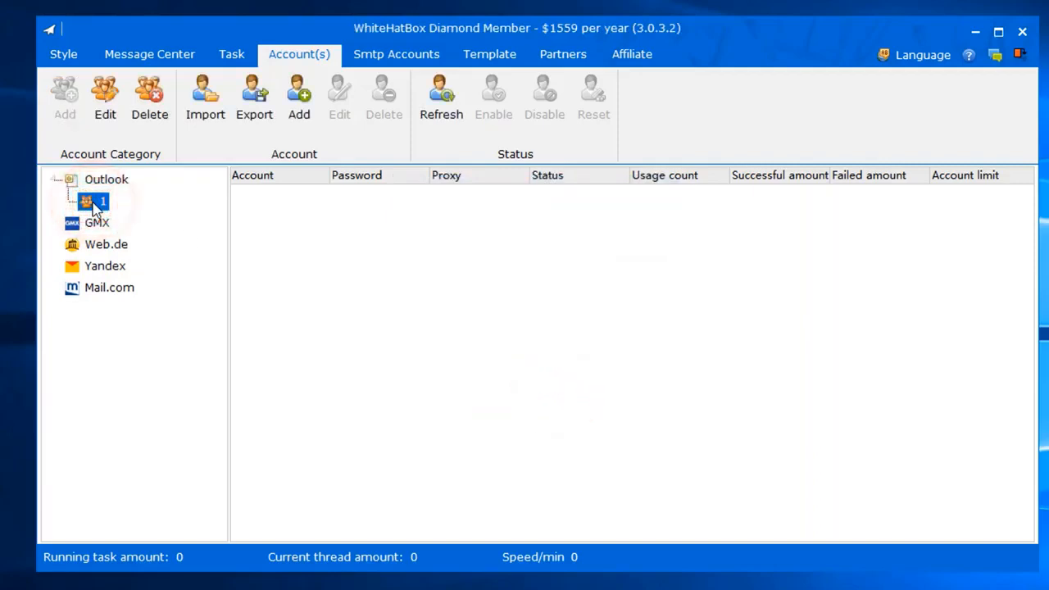
Add an e-mail account to Outlook category 1, entering its e-mail address and password without a proxy, and select it in the list.
click(298, 106)
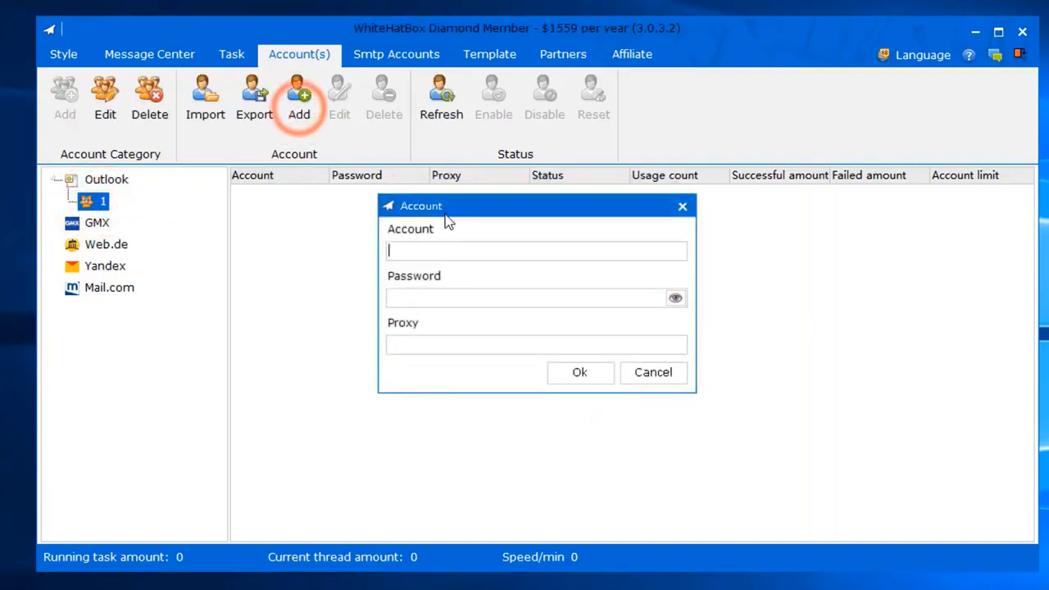
click(435, 254)
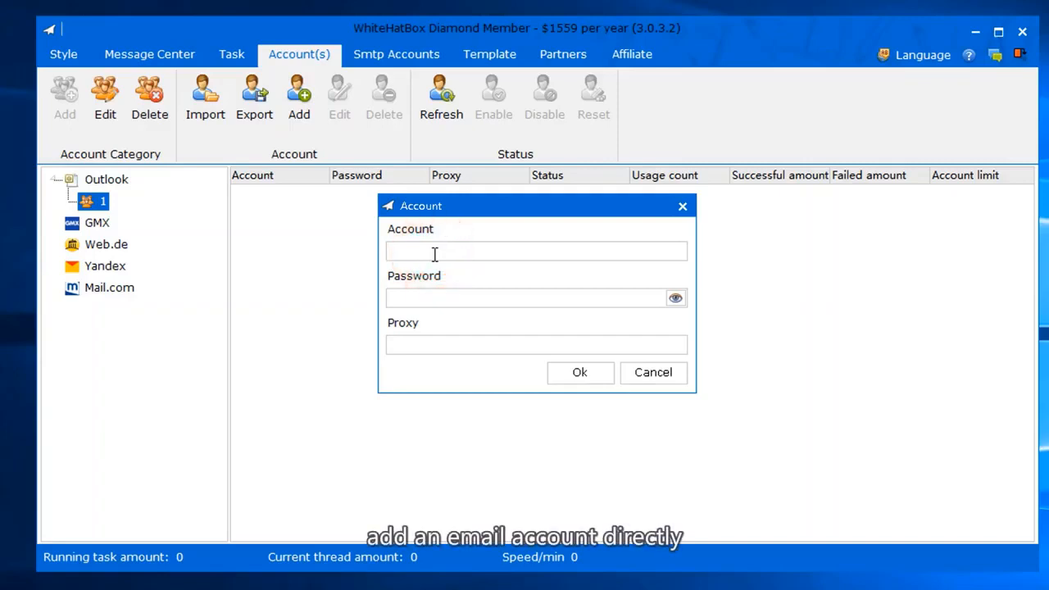
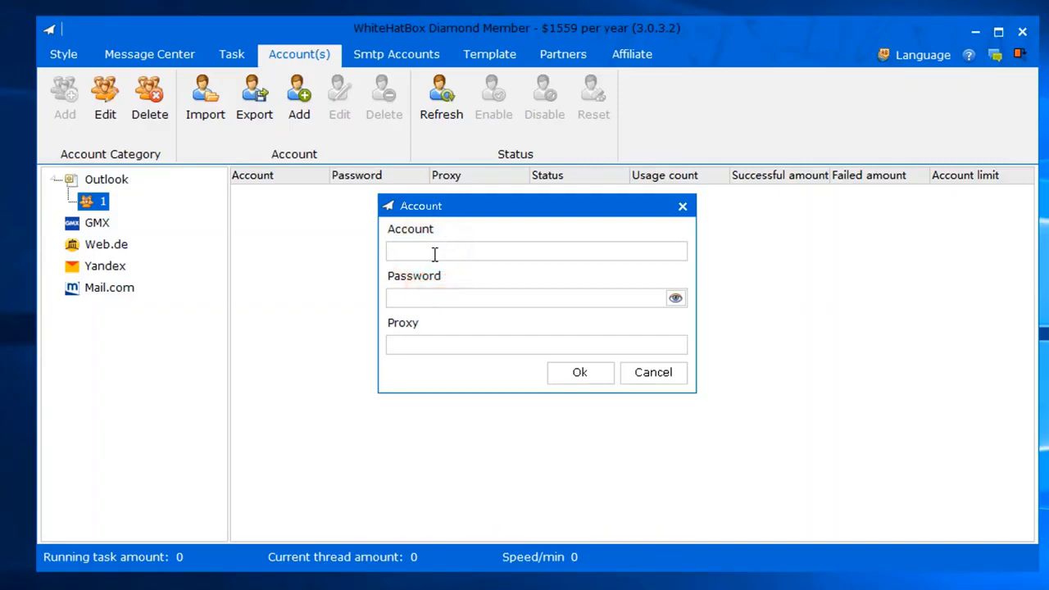
key(ctrl+v)
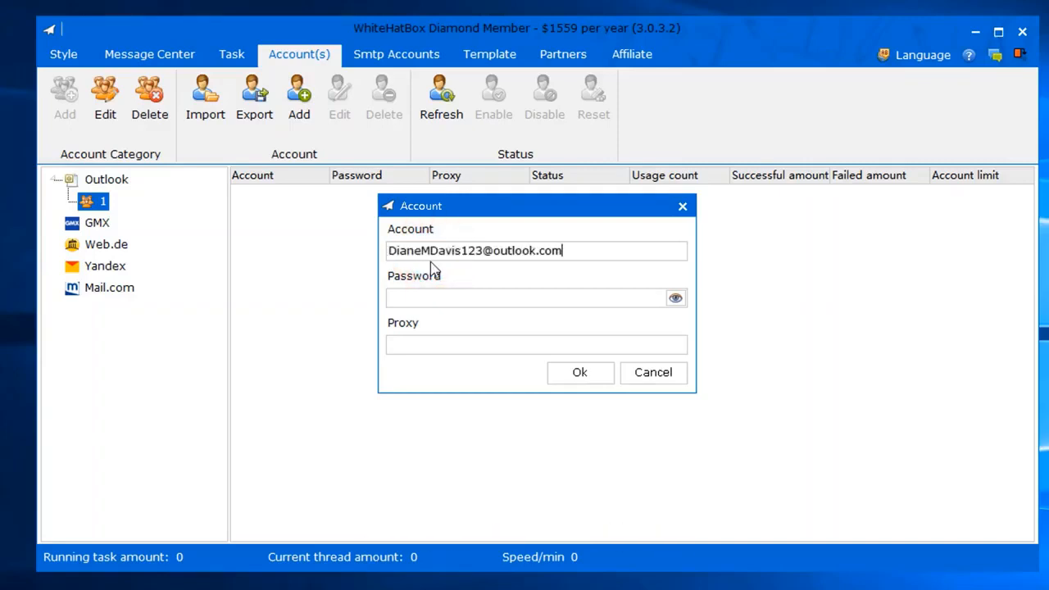
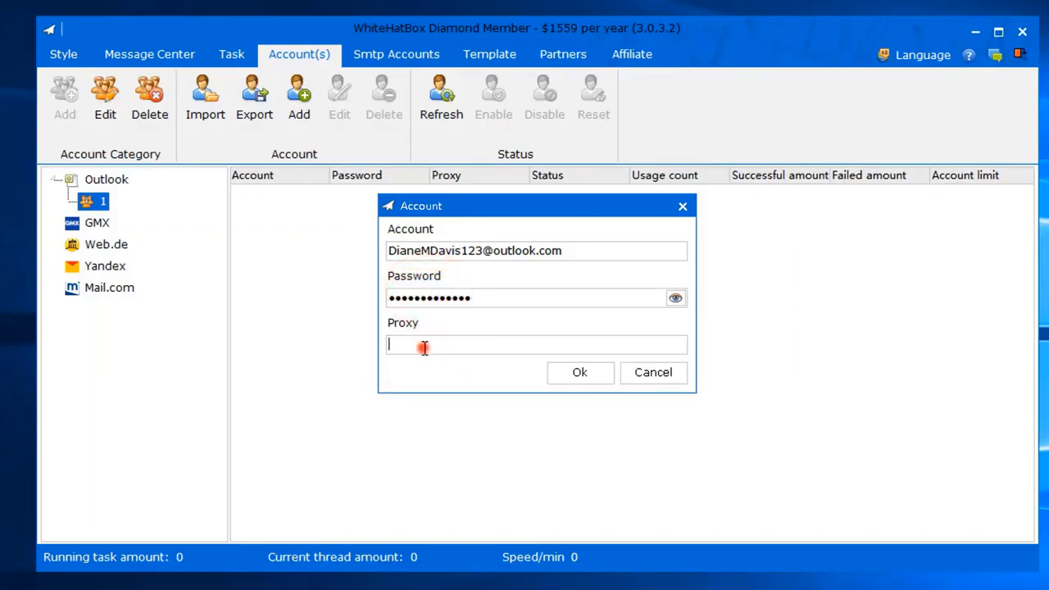
click(578, 374)
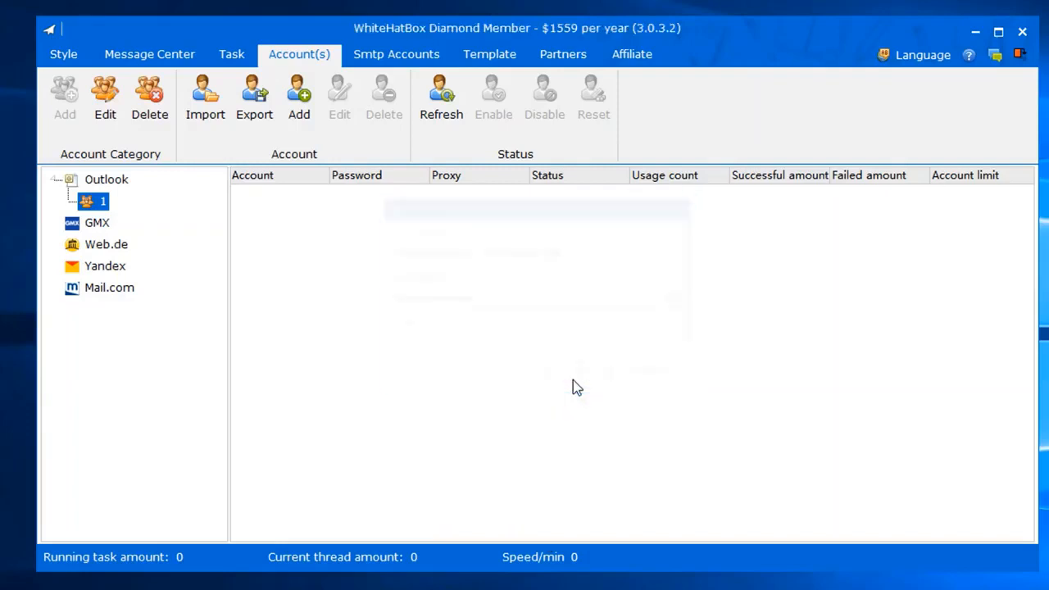
click(402, 200)
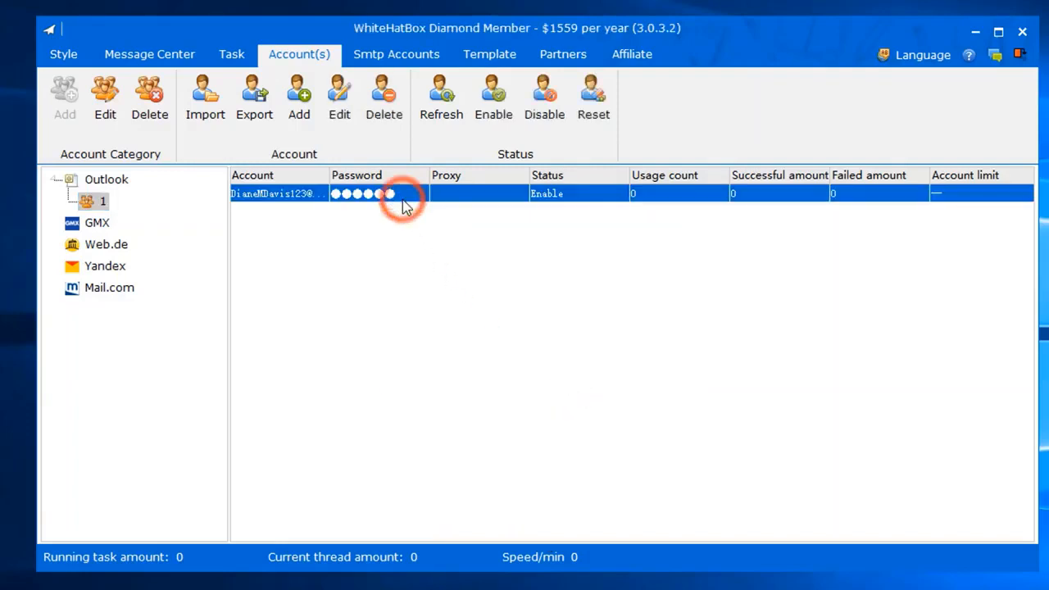
Try the TXT file account import and the account export, cancelling both.
click(224, 113)
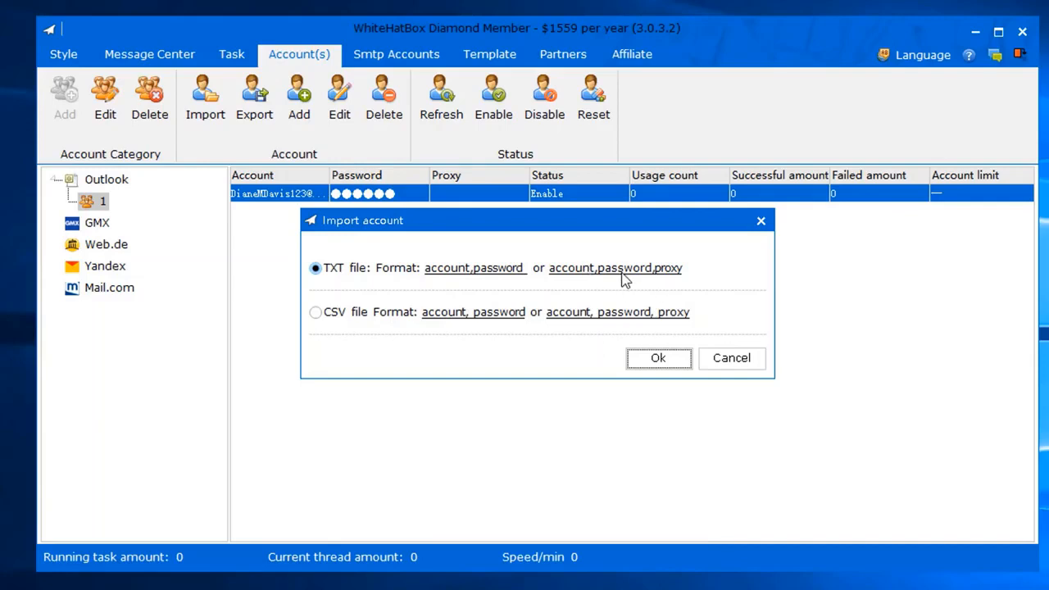
click(660, 354)
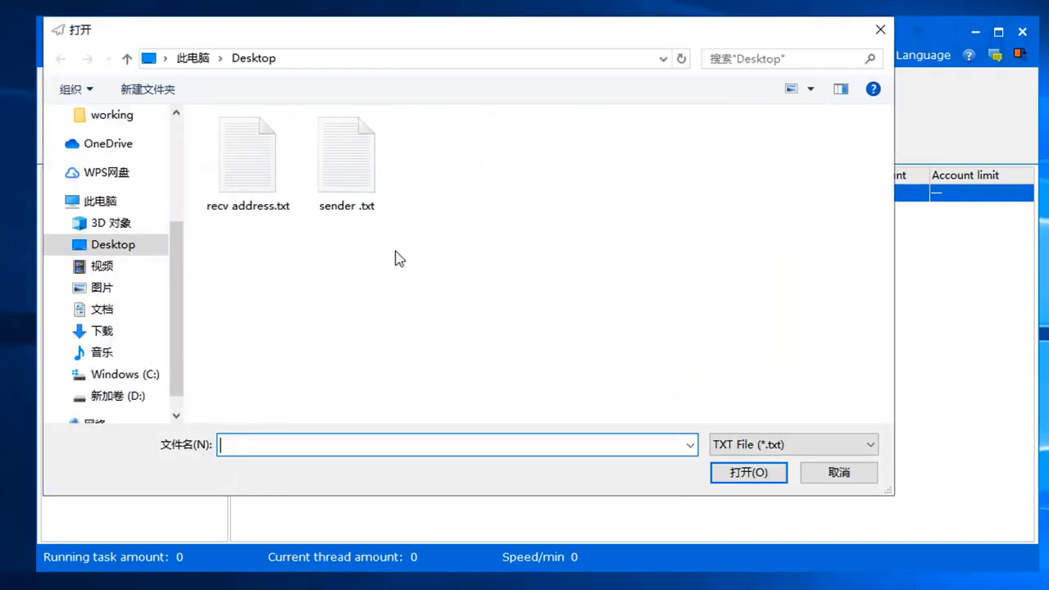
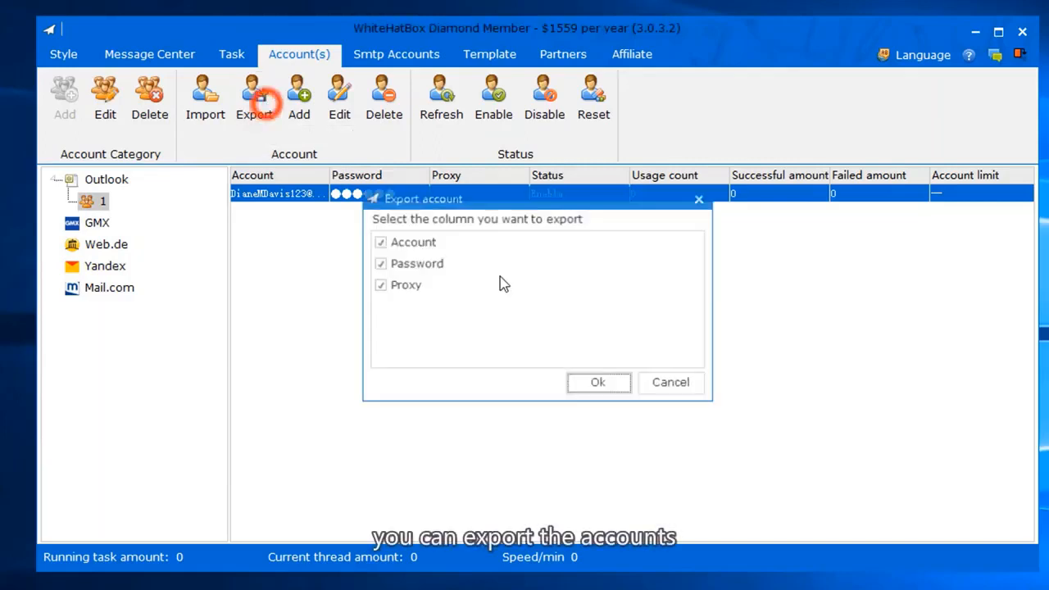
click(674, 383)
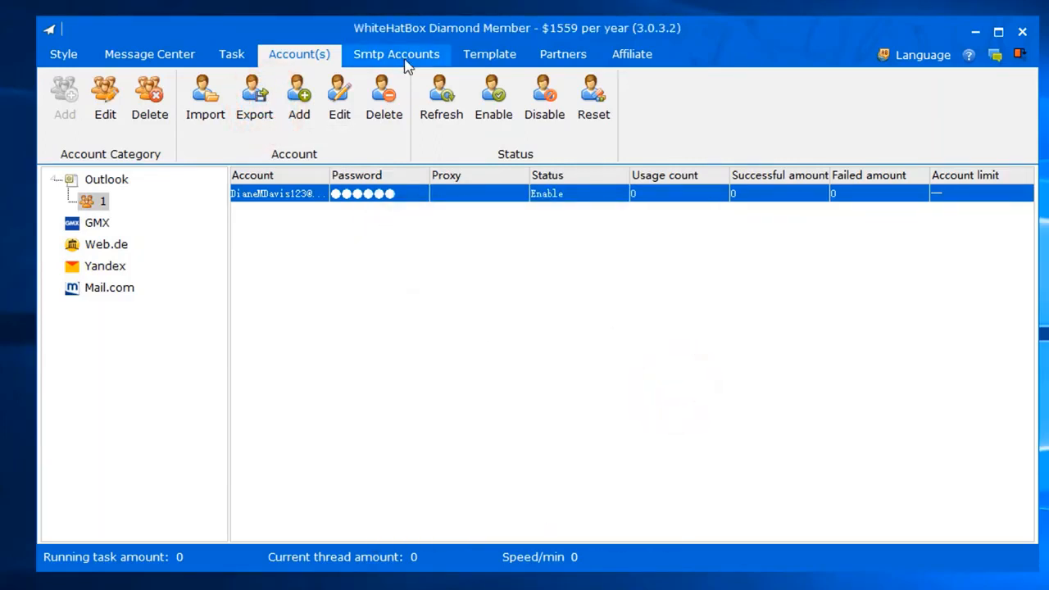
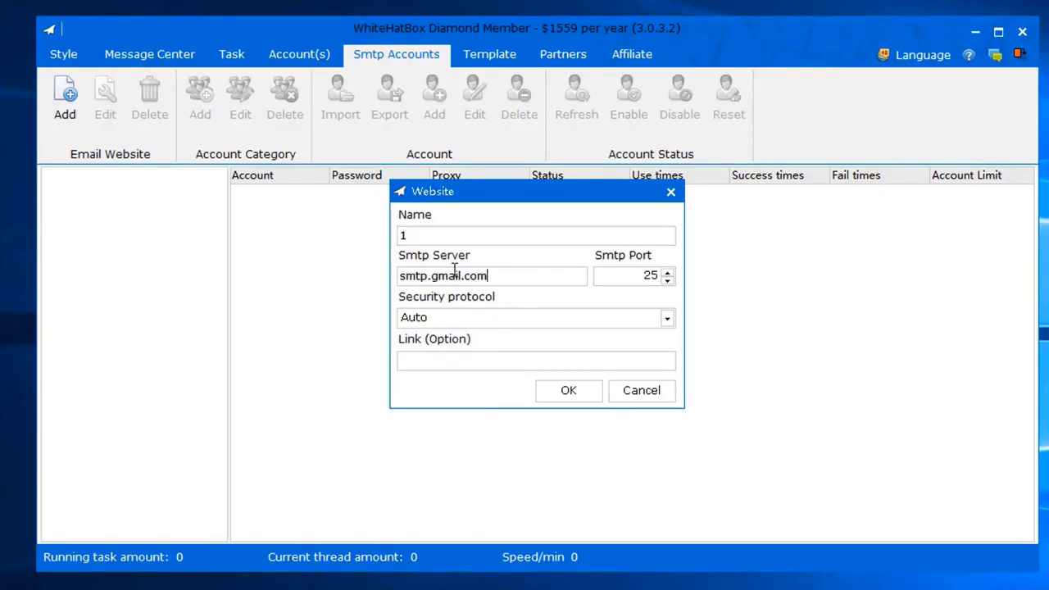
Set the smtp.gmail.com website's SMTP port to 465 and its security protocol to Ssl3, and save the website.
double_click(646, 277)
text(465)
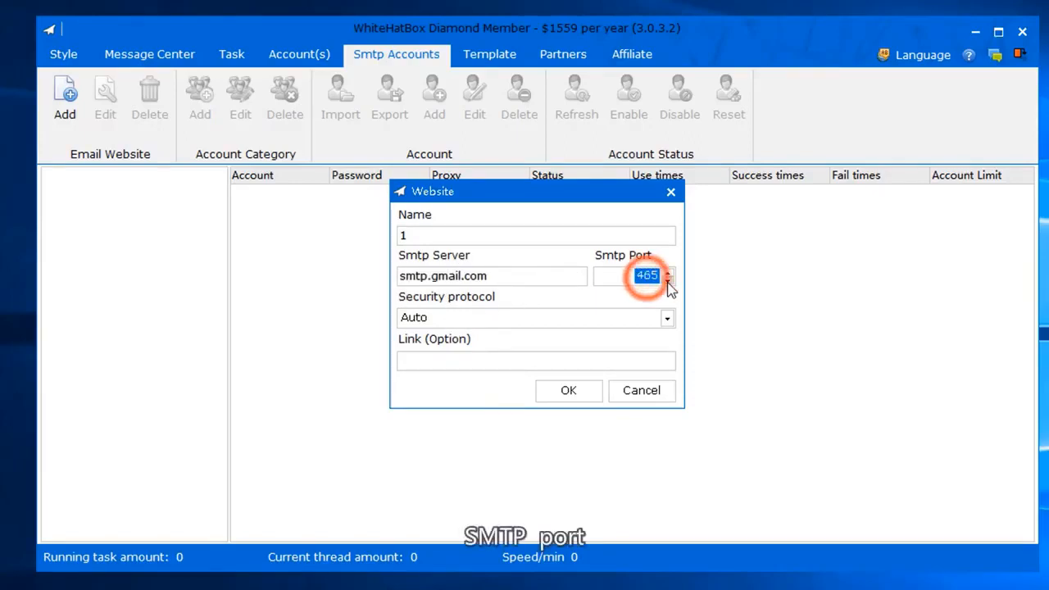
click(498, 323)
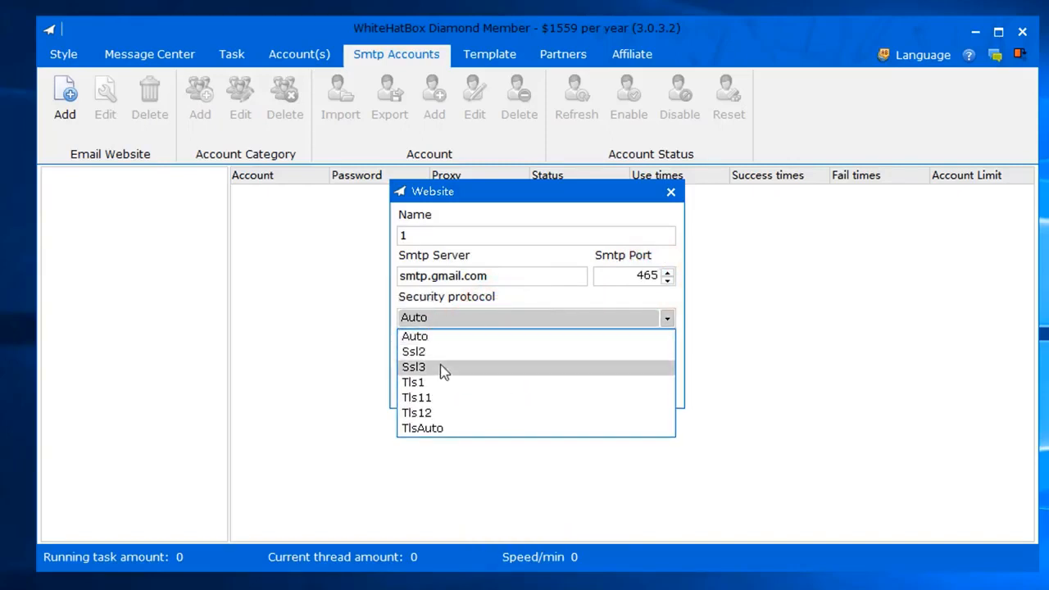
click(436, 368)
click(562, 391)
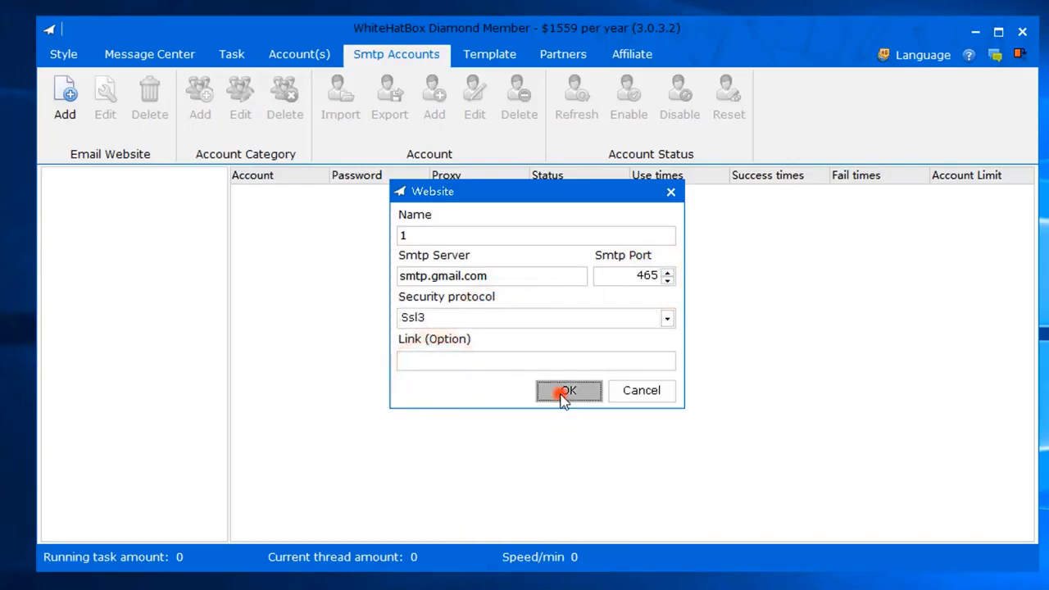
Add an account category named 1 under SMTP website 1, keeping the default unlimited settings.
click(80, 180)
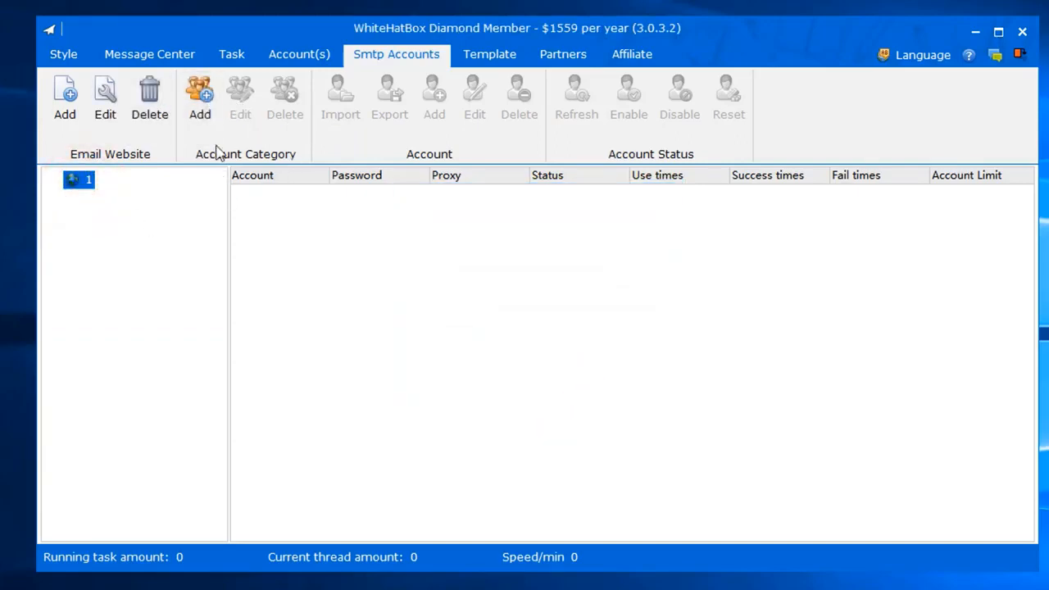
click(202, 123)
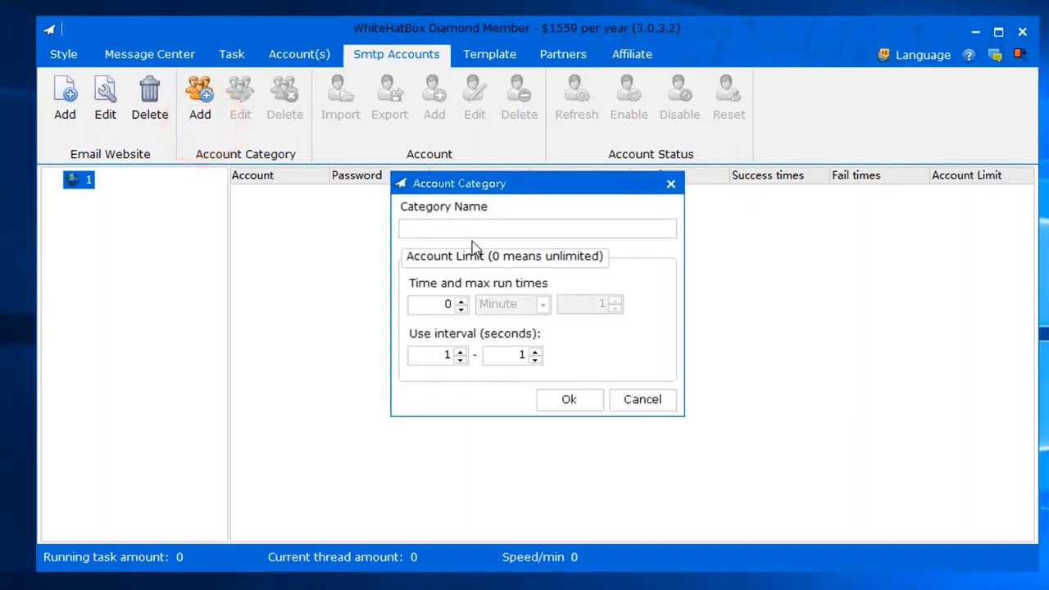
text(1)
click(565, 400)
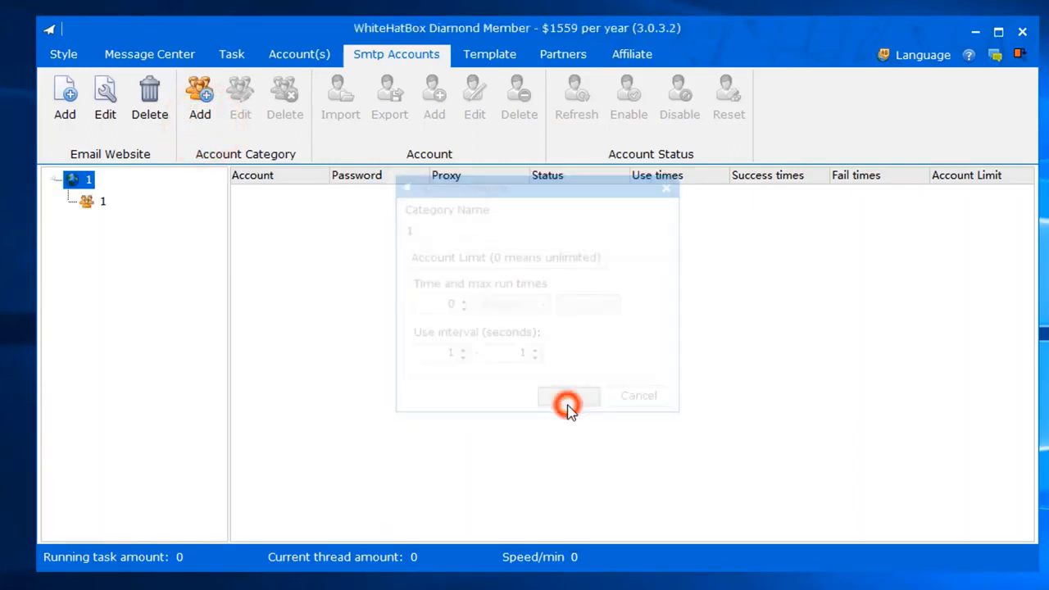
Start a new account in SMTP account category 1 and enter its e-mail address and password.
click(96, 205)
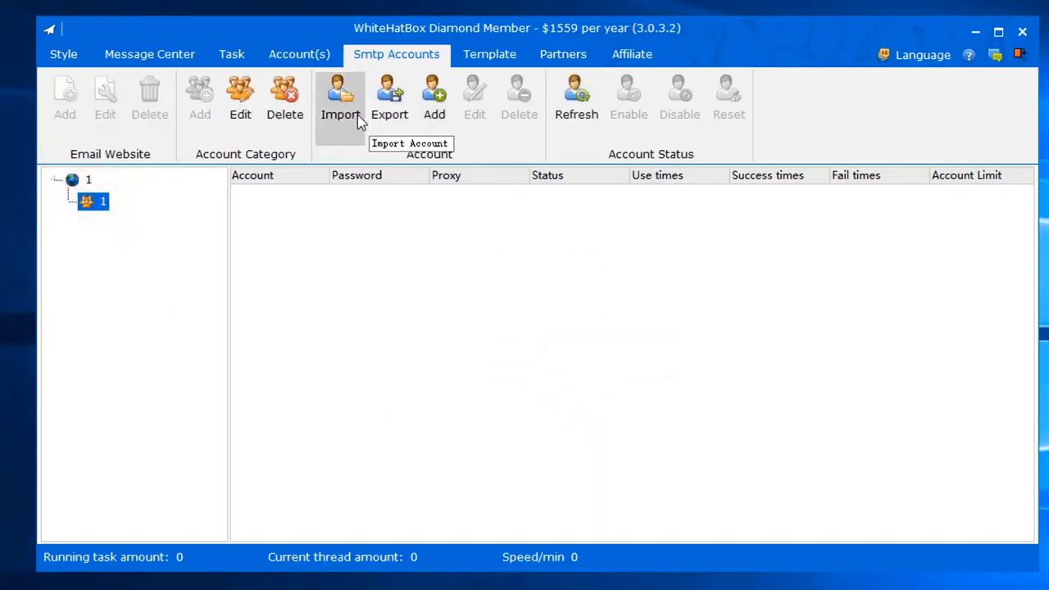
click(435, 115)
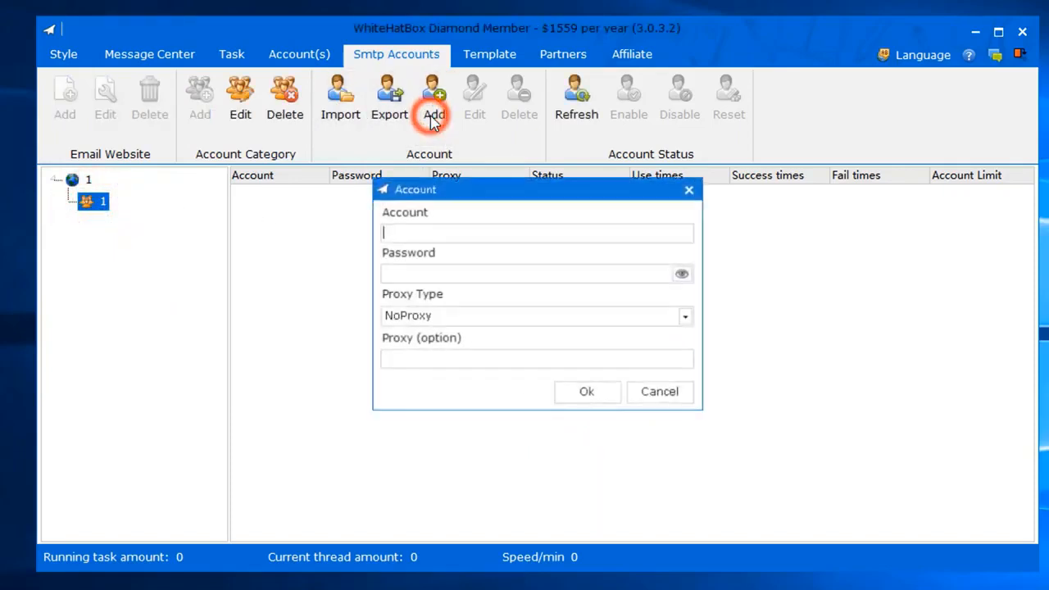
click(418, 236)
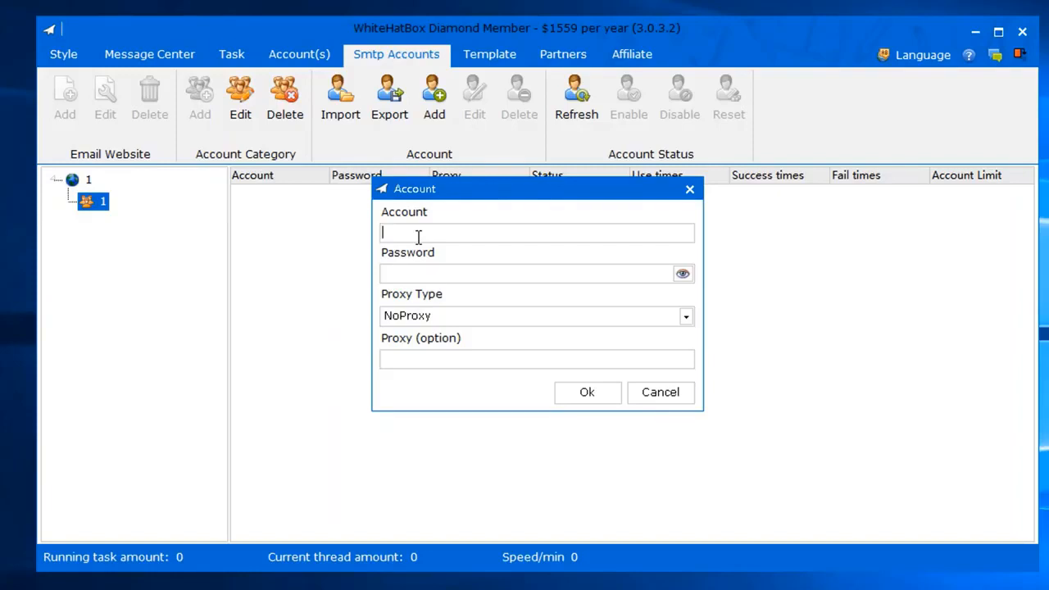
key(ctrl+v)
click(407, 275)
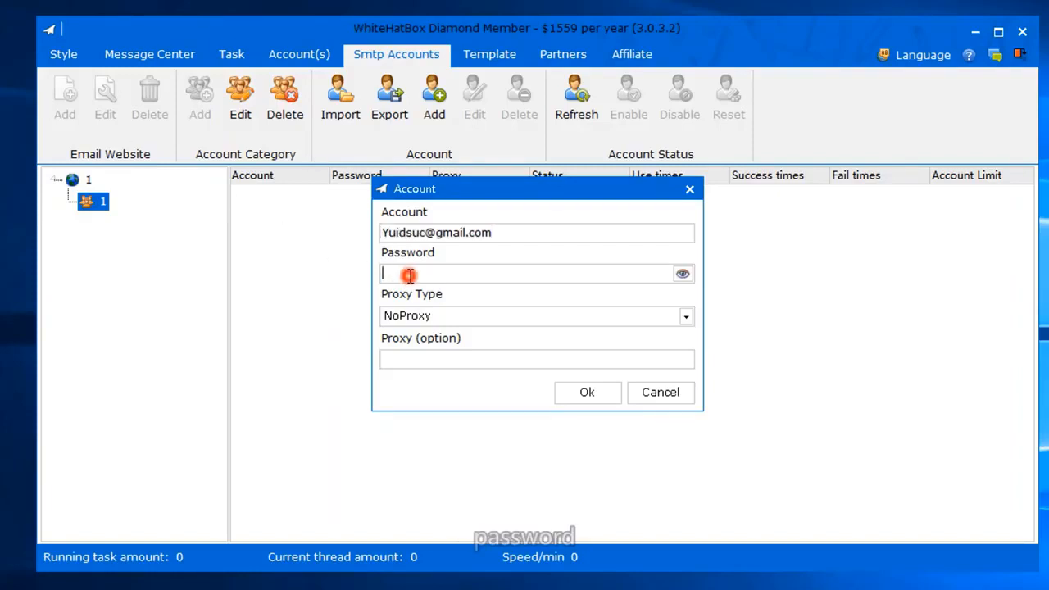
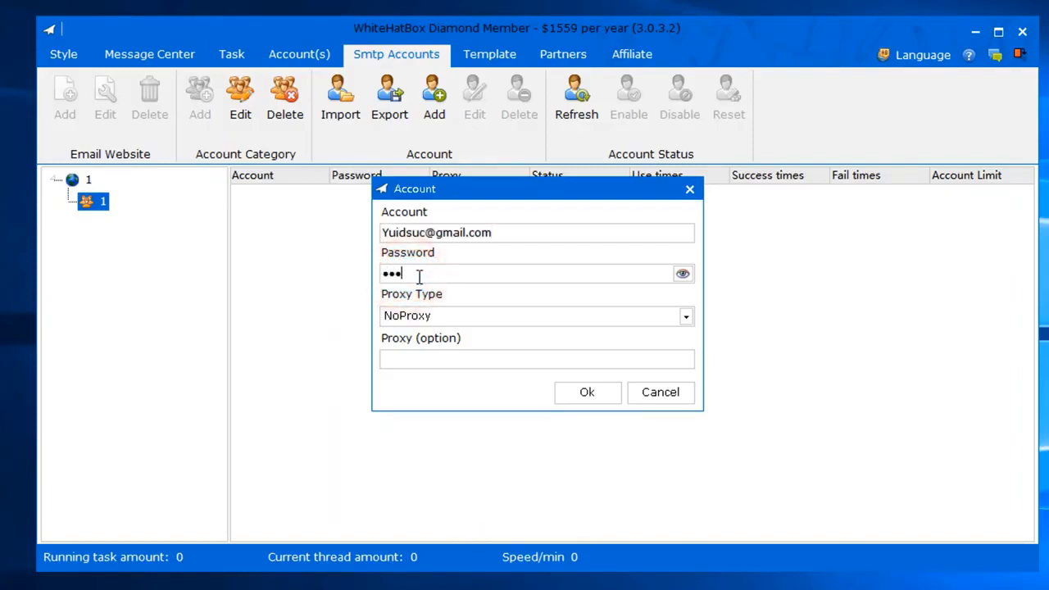
Try the Http proxy type, return it to NoProxy with the proxy address empty, and save the SMTP account.
click(419, 320)
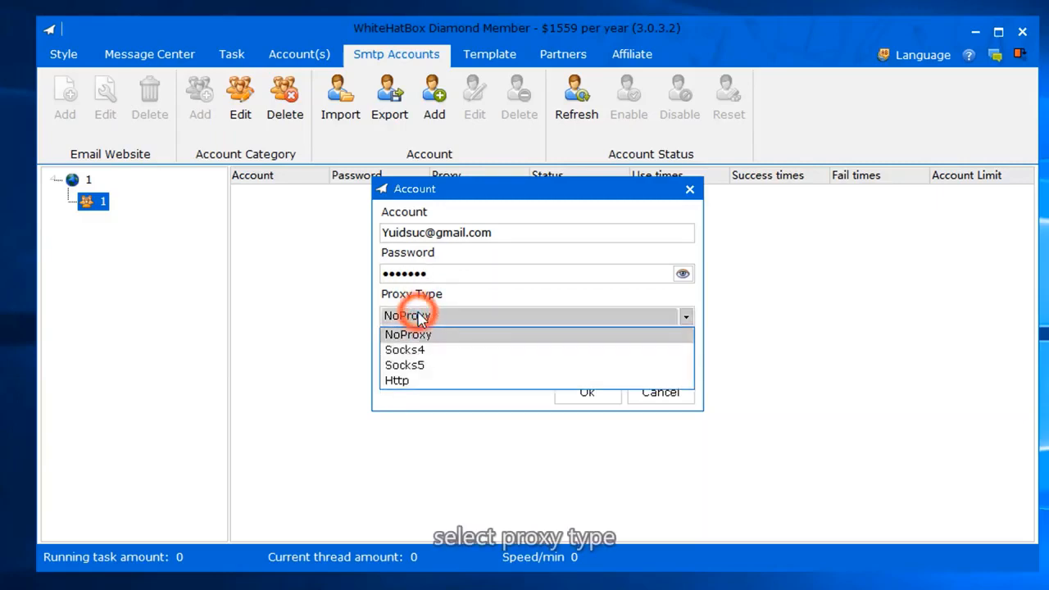
click(419, 386)
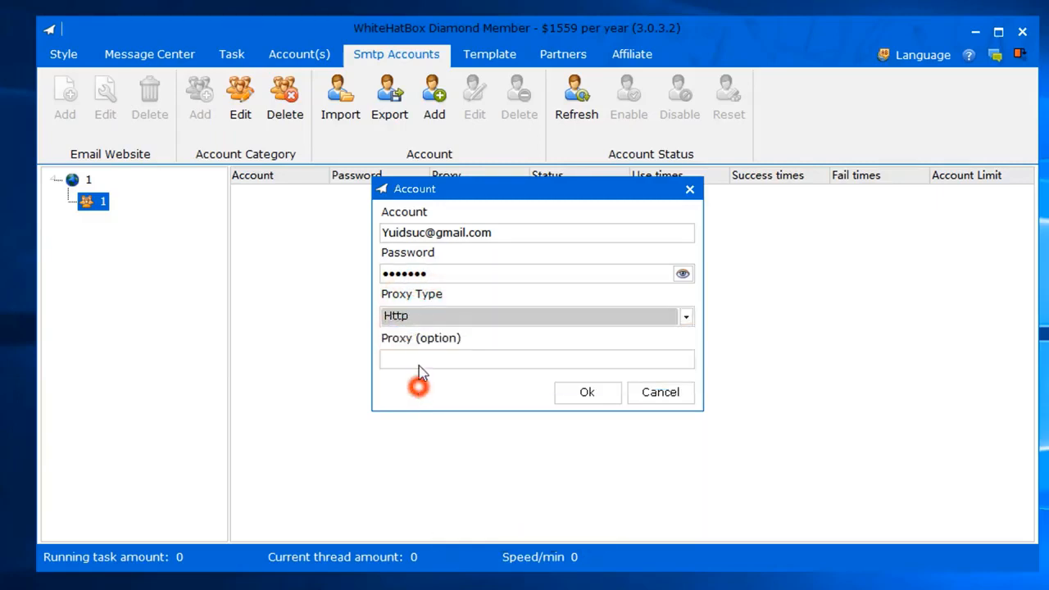
click(427, 359)
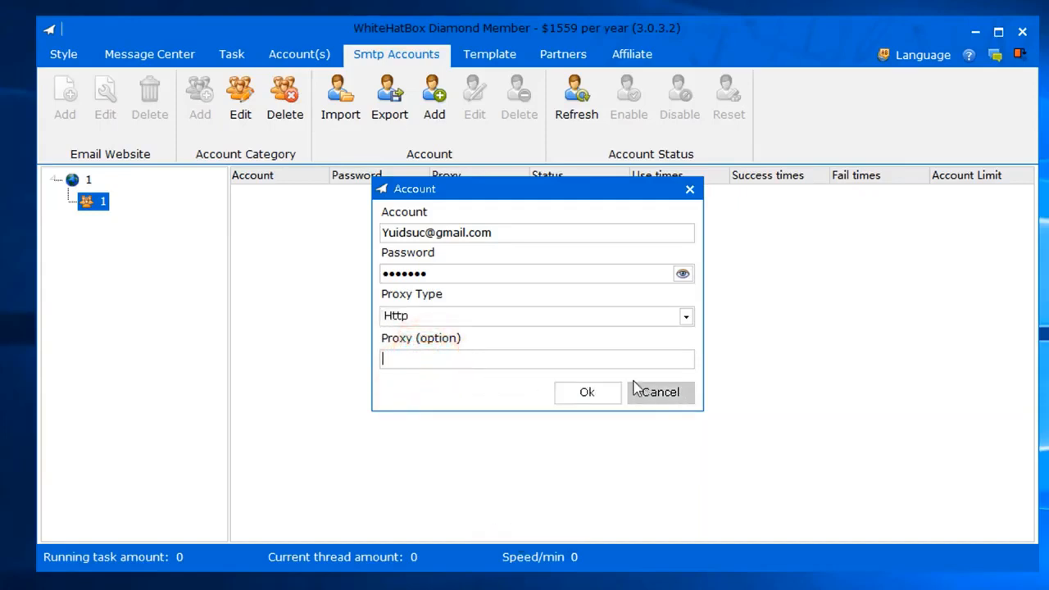
click(493, 324)
click(414, 334)
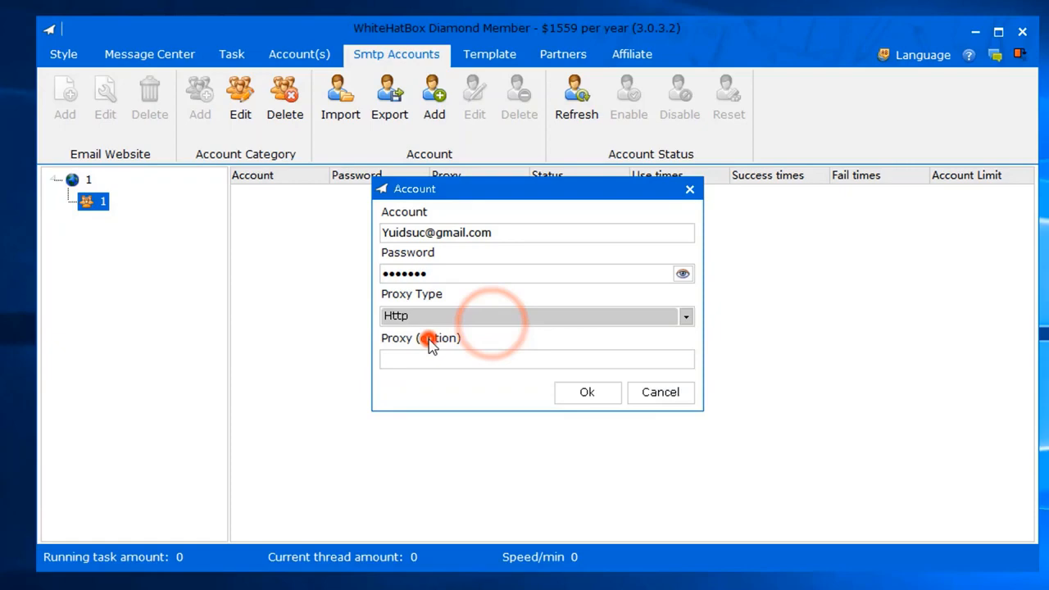
click(589, 393)
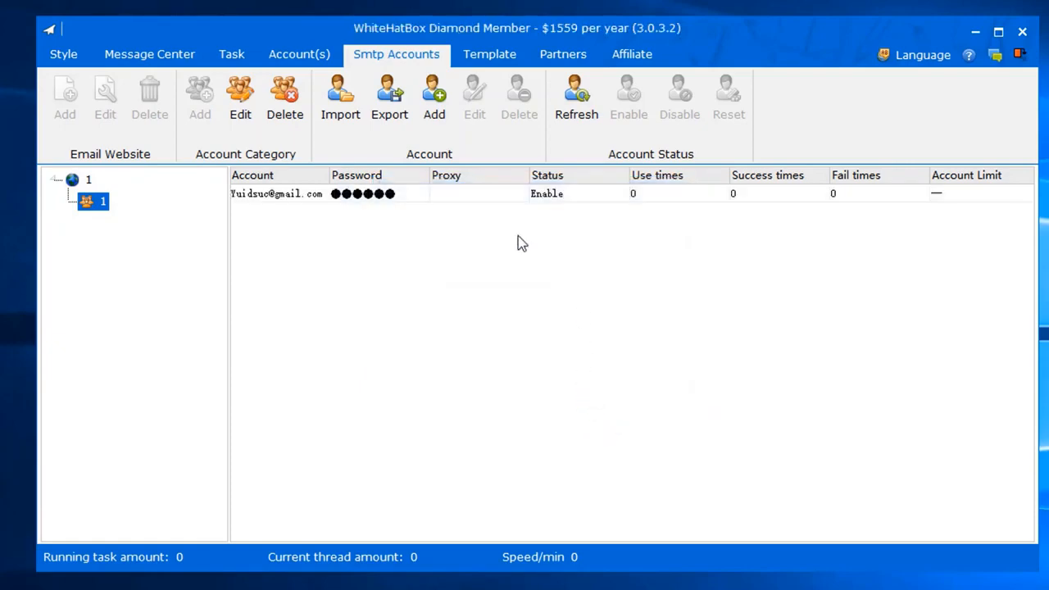
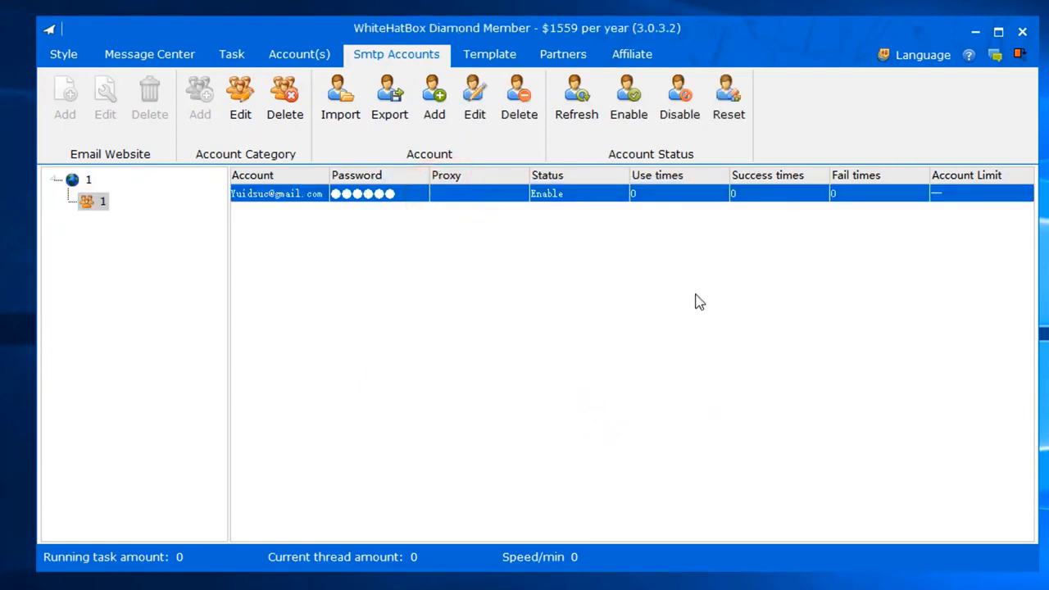
Add a mail template category named 1 with random text and the [name] format variable enabled, and select it.
click(502, 56)
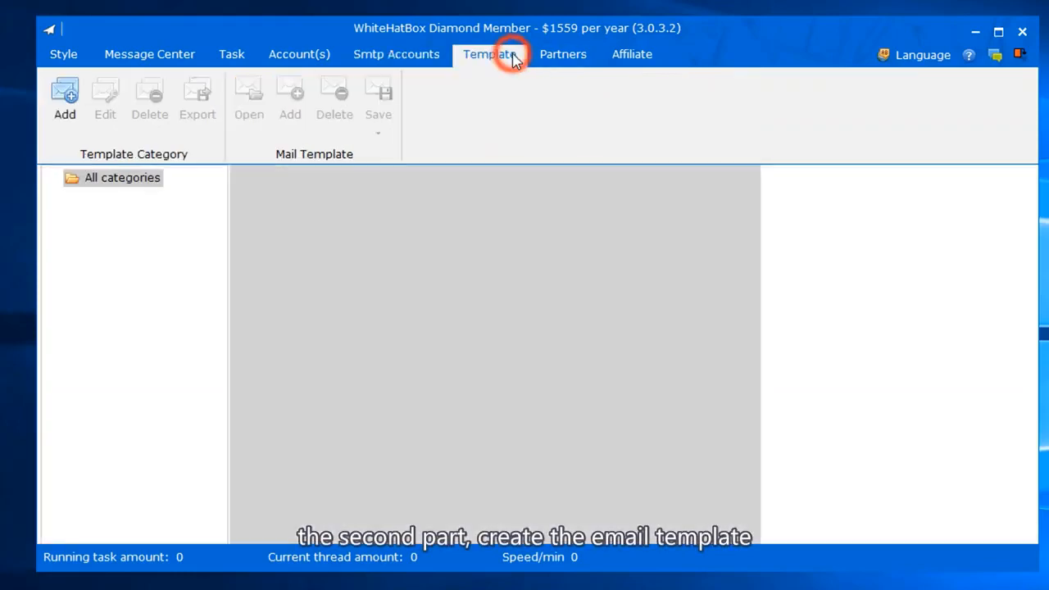
click(72, 97)
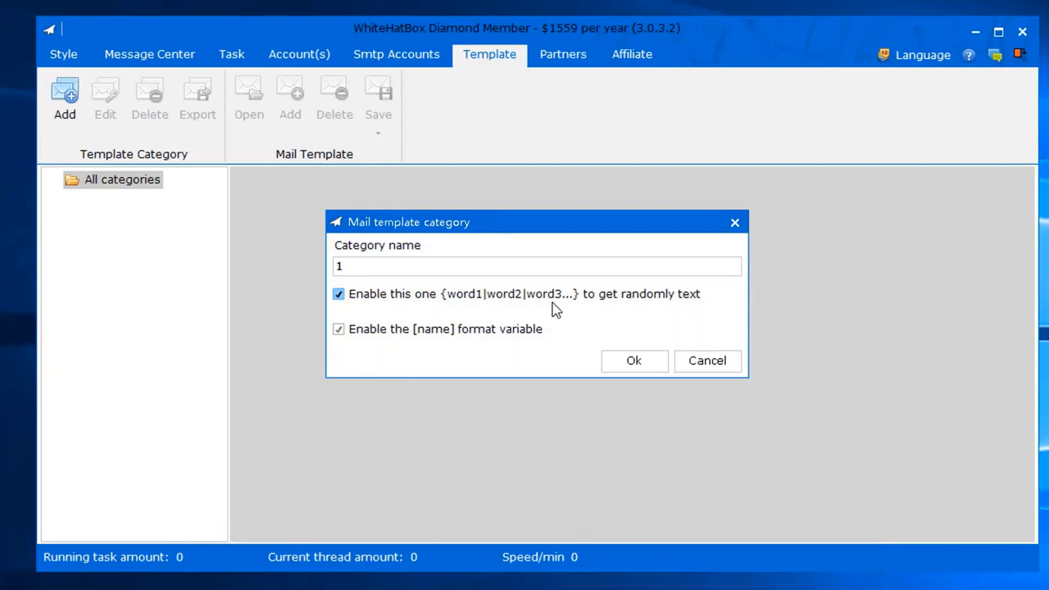
key(Tab)
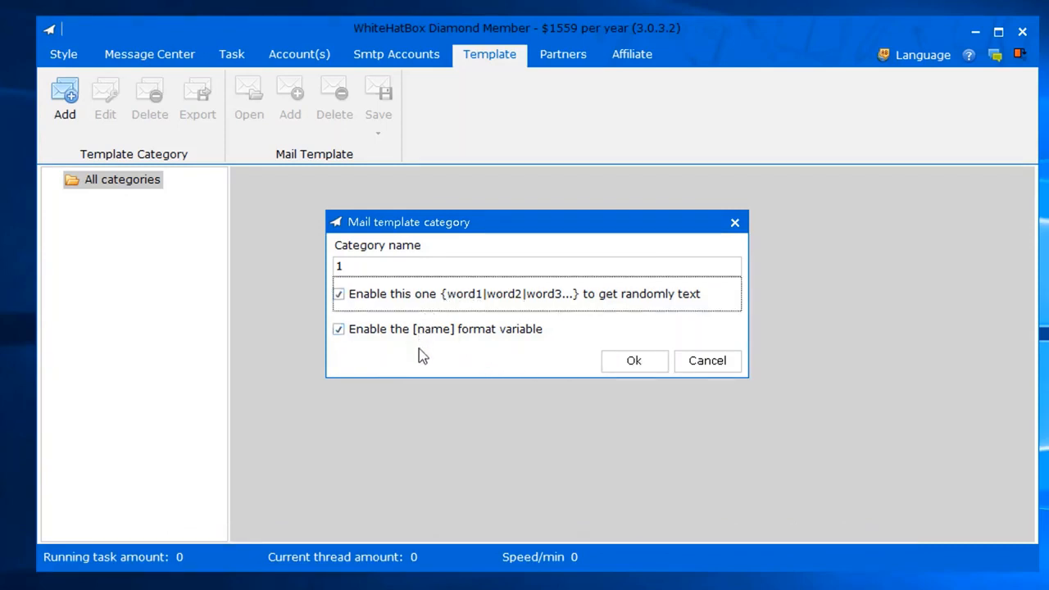
click(620, 363)
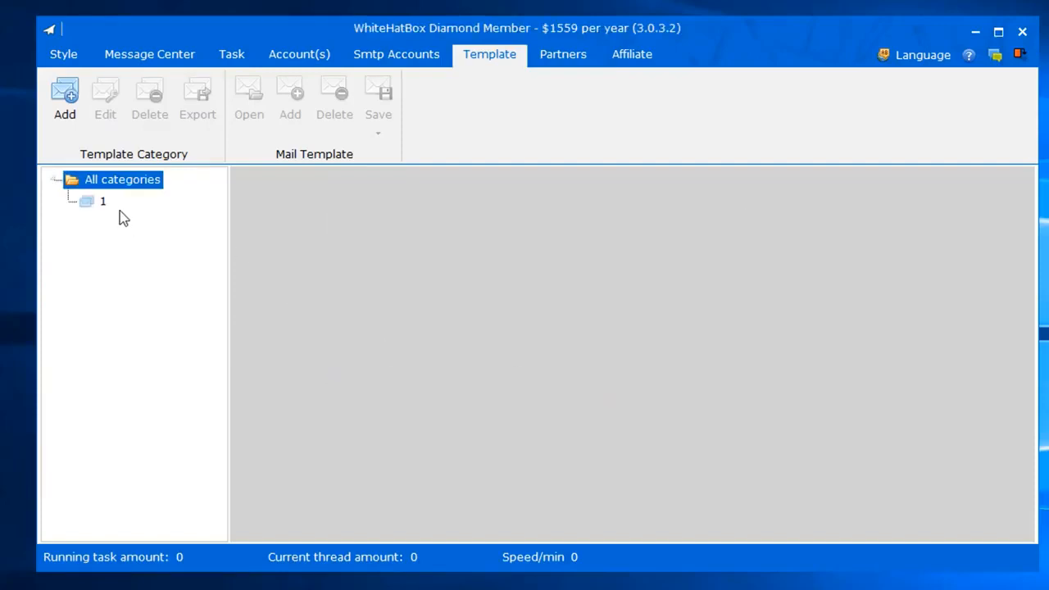
click(90, 203)
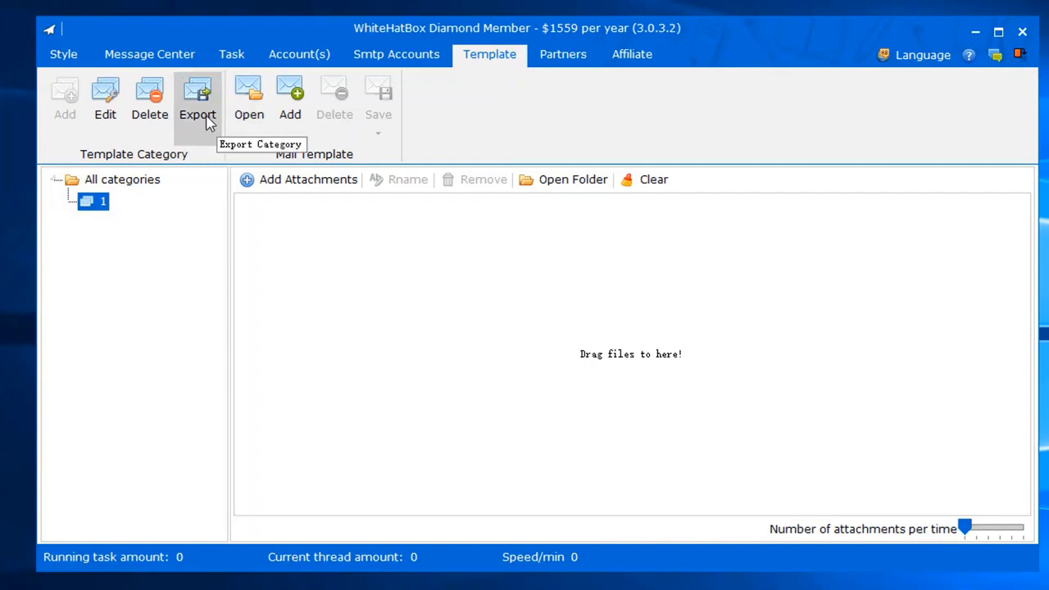
click(246, 107)
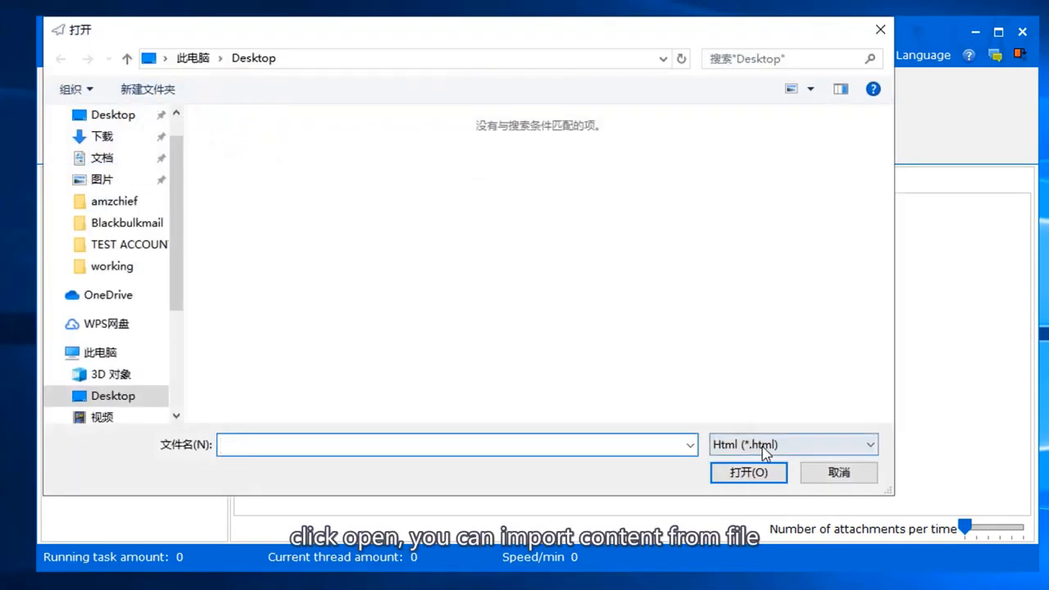
click(763, 447)
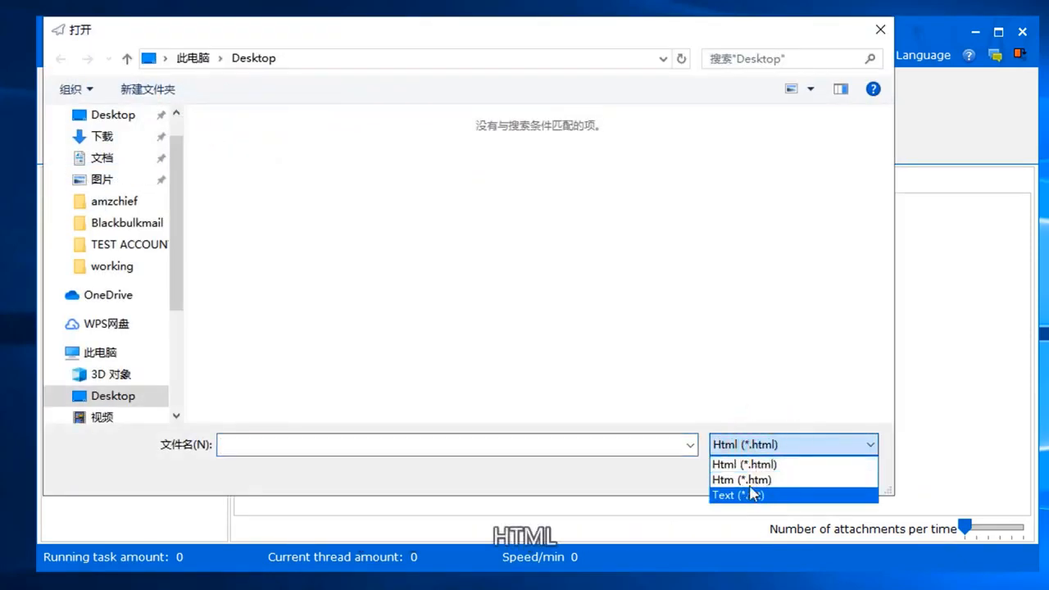
click(714, 345)
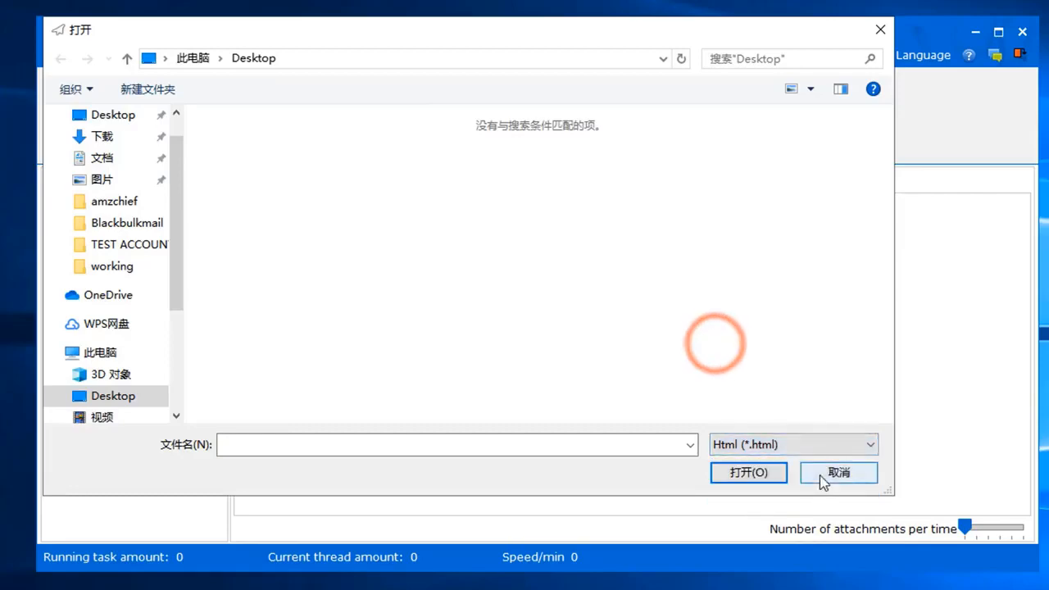
click(818, 473)
Attach recv address.txt from the Desktop to template category 1 and open the attachment folder.
click(262, 178)
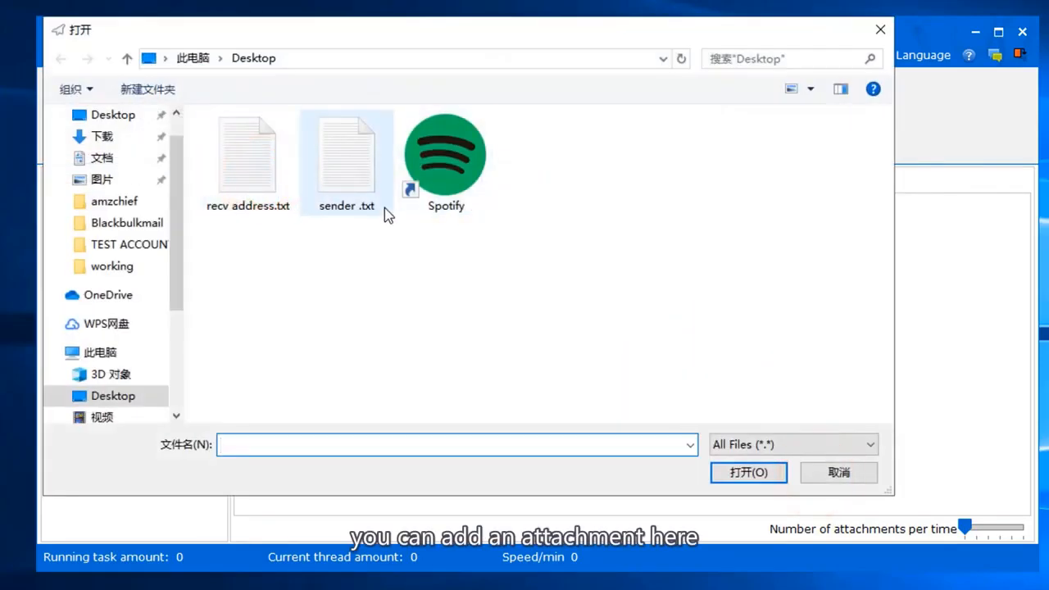
click(275, 194)
click(746, 474)
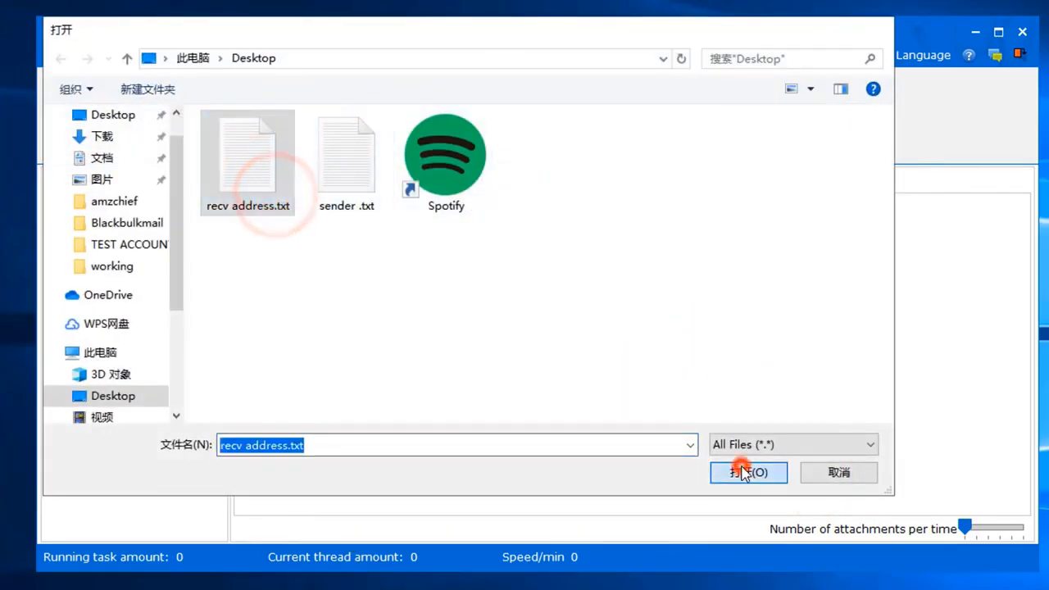
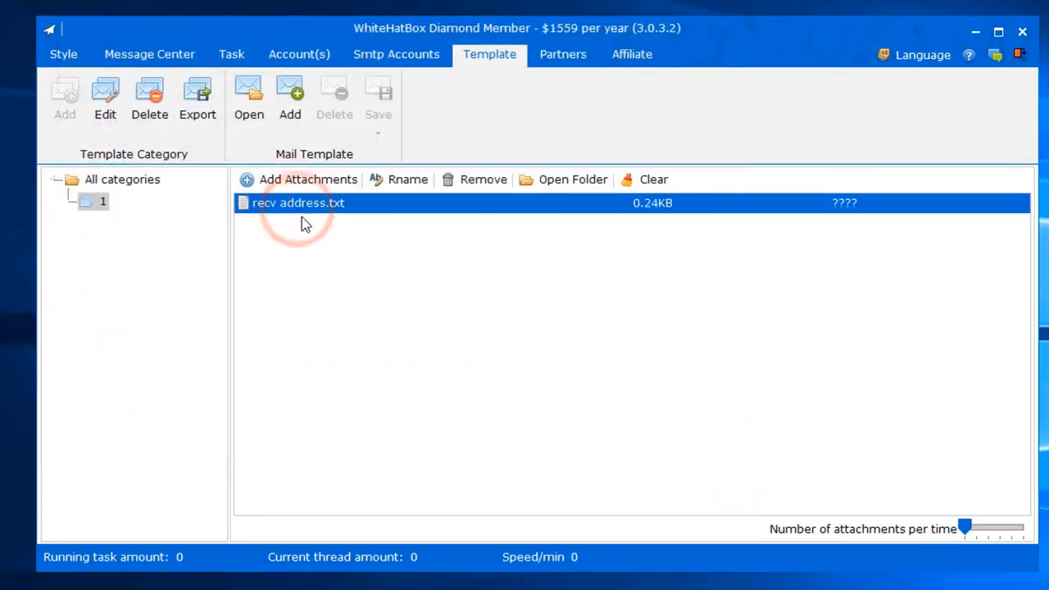
click(546, 181)
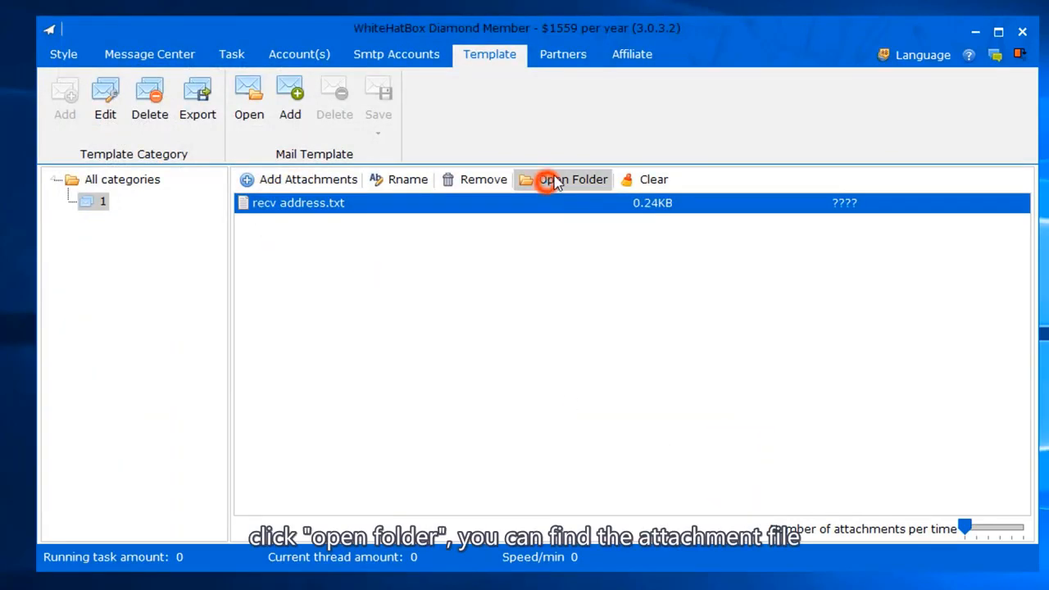
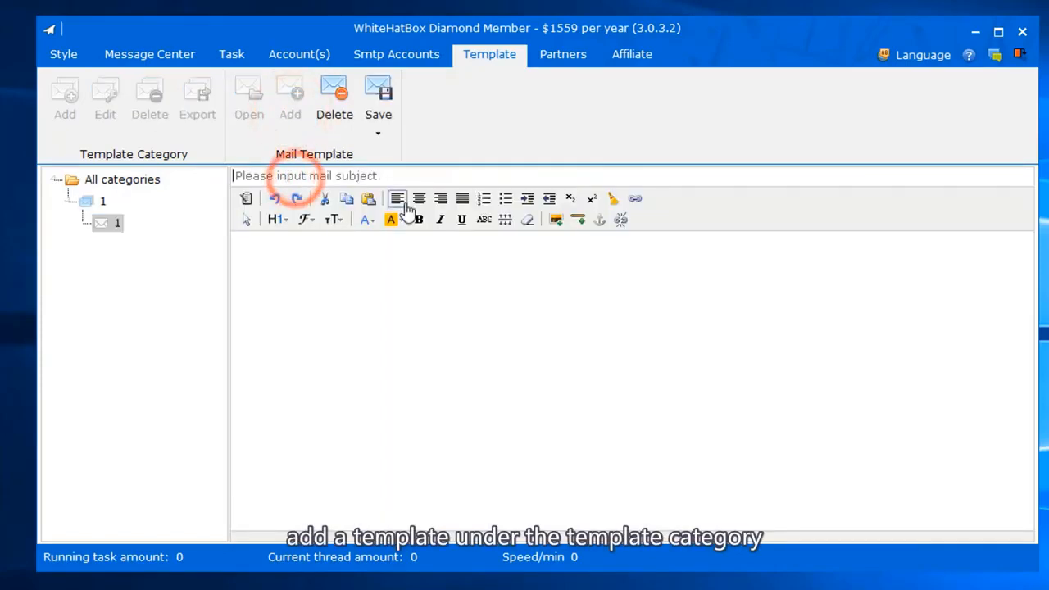
Create a mail template under category 1 with subject "whitehatbox" and body "Hi, This is whitehatbox team." on two lines, and save it.
text(whitehatbox)
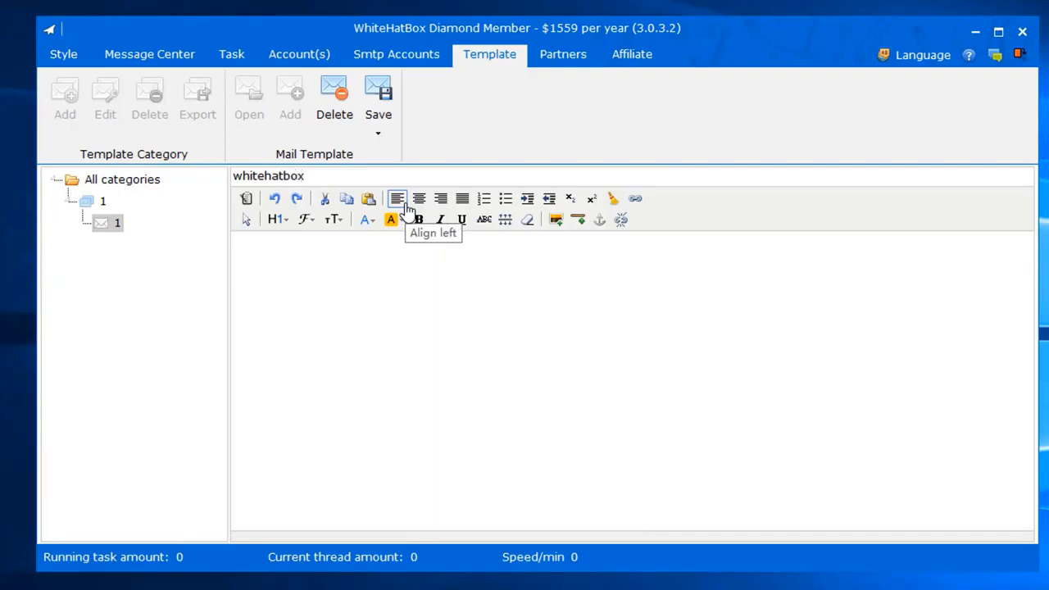
click(328, 243)
text(Hi, This is whitehatbox team)
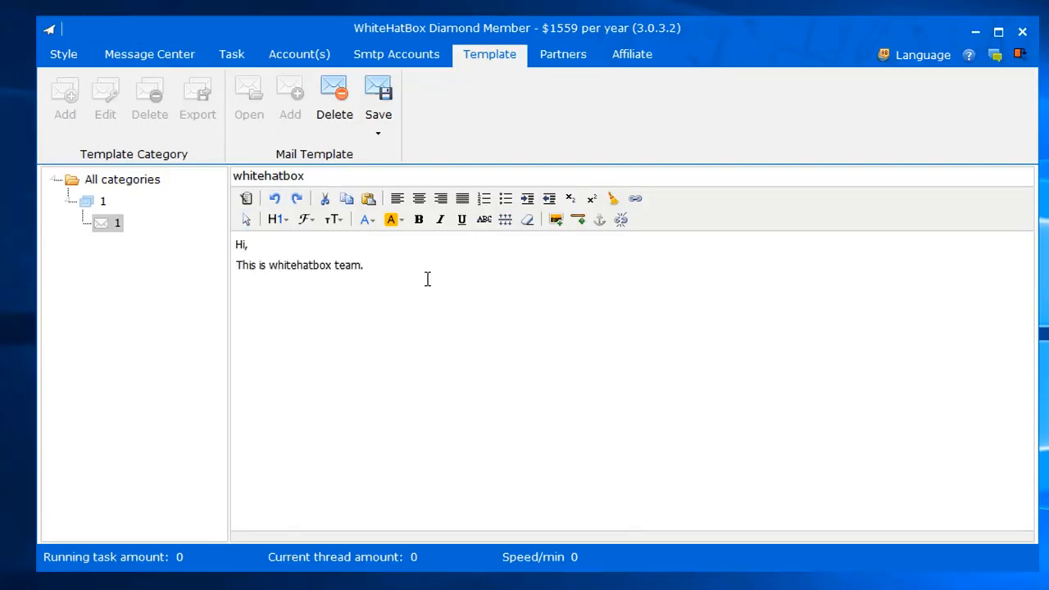
click(382, 121)
click(423, 354)
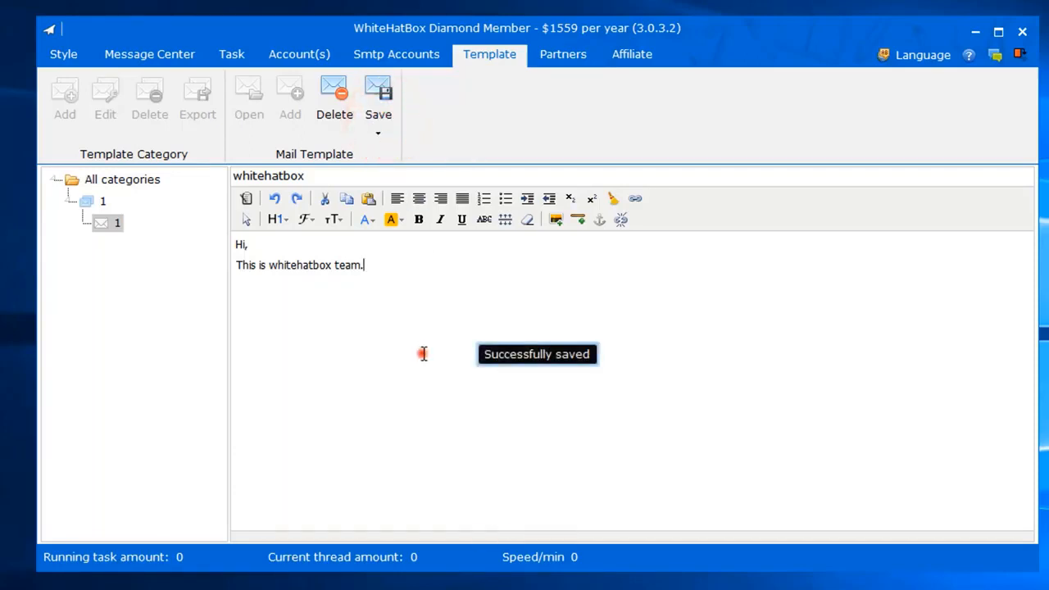
click(423, 307)
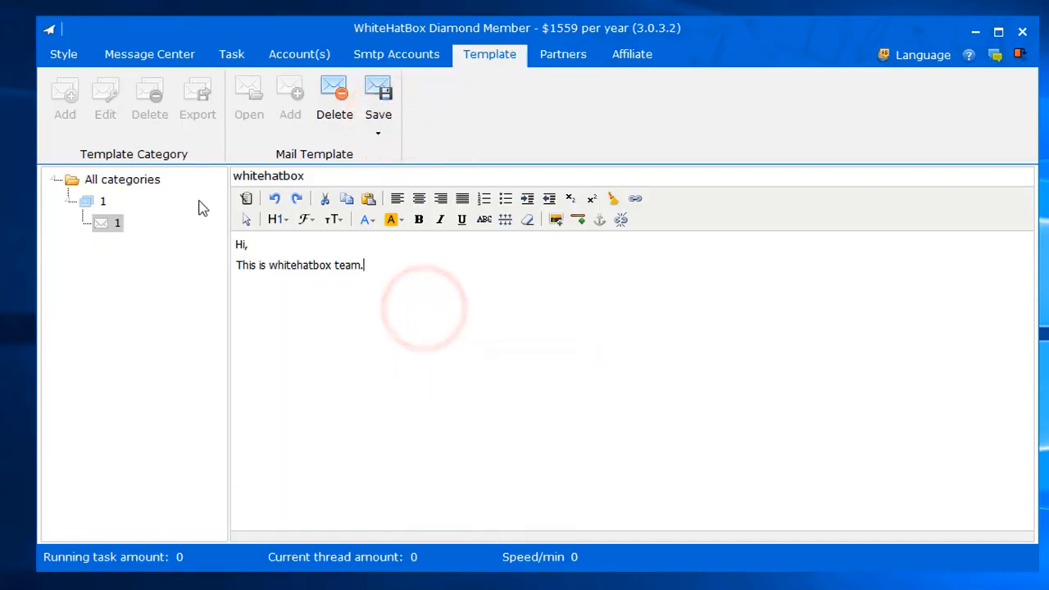
Replace the greeting in category 1's mail template with "{Hi|Hello}[name]," and save the template.
click(121, 180)
click(93, 202)
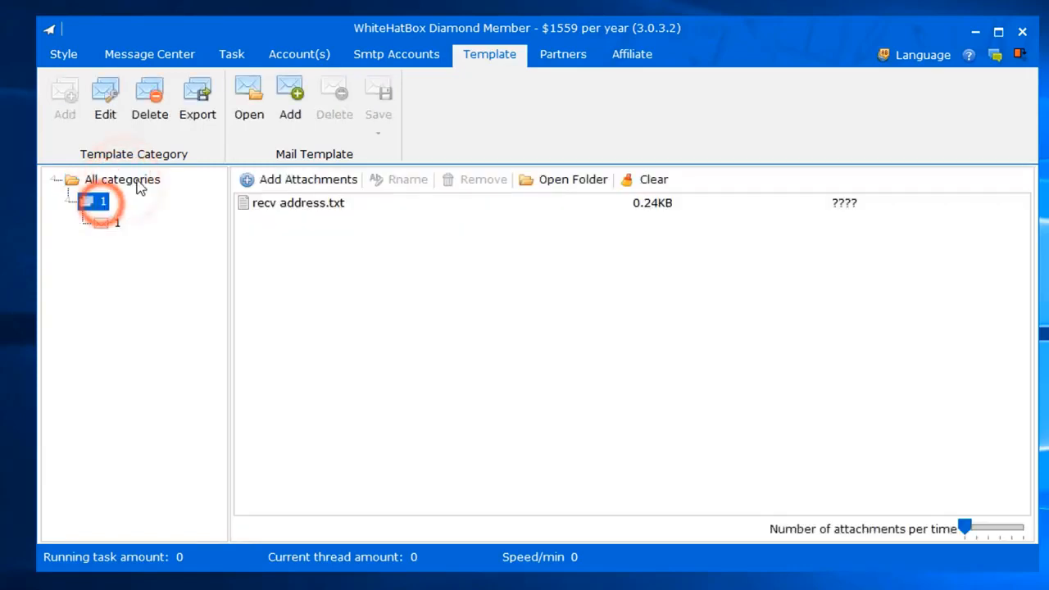
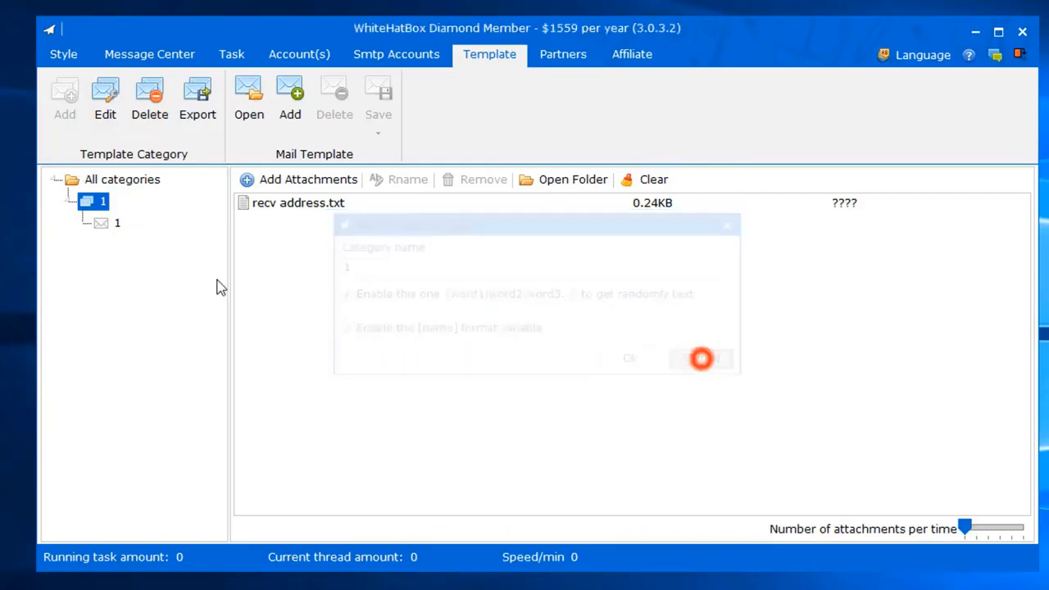
click(105, 221)
click(394, 267)
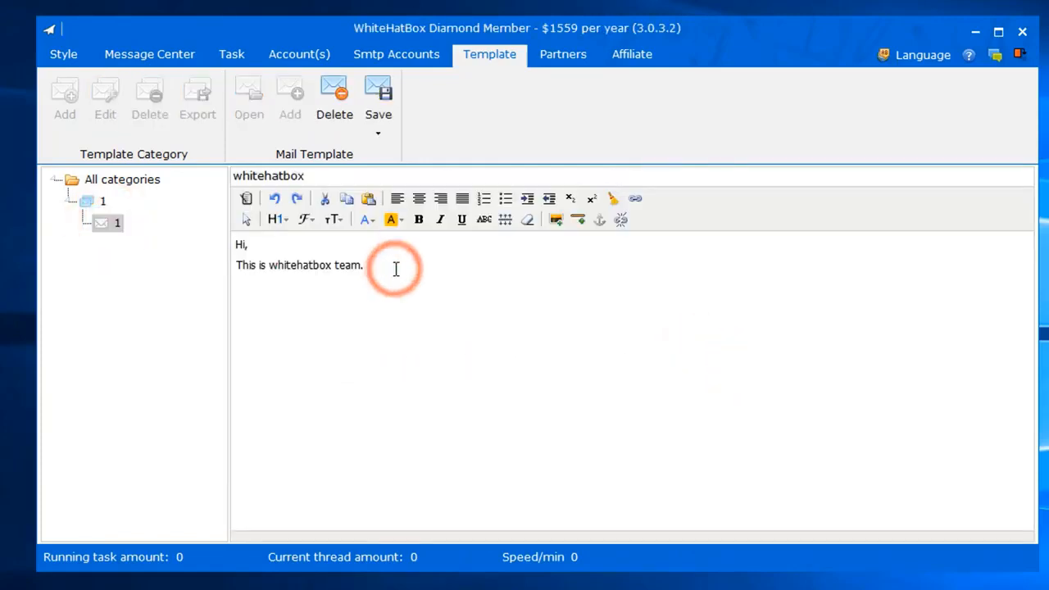
click(244, 248)
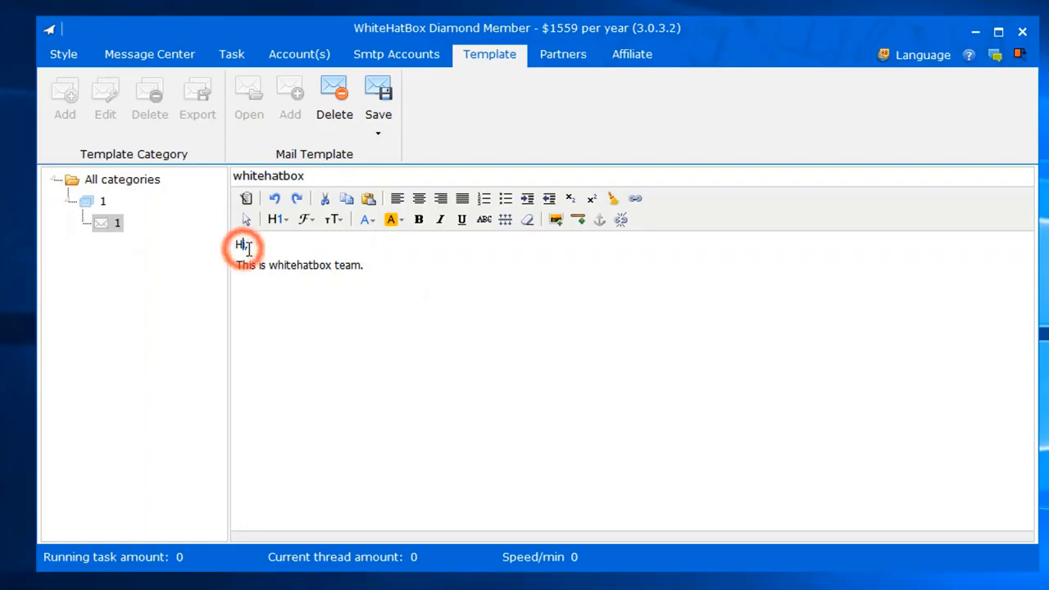
click(259, 246)
drag(259, 245, 239, 246)
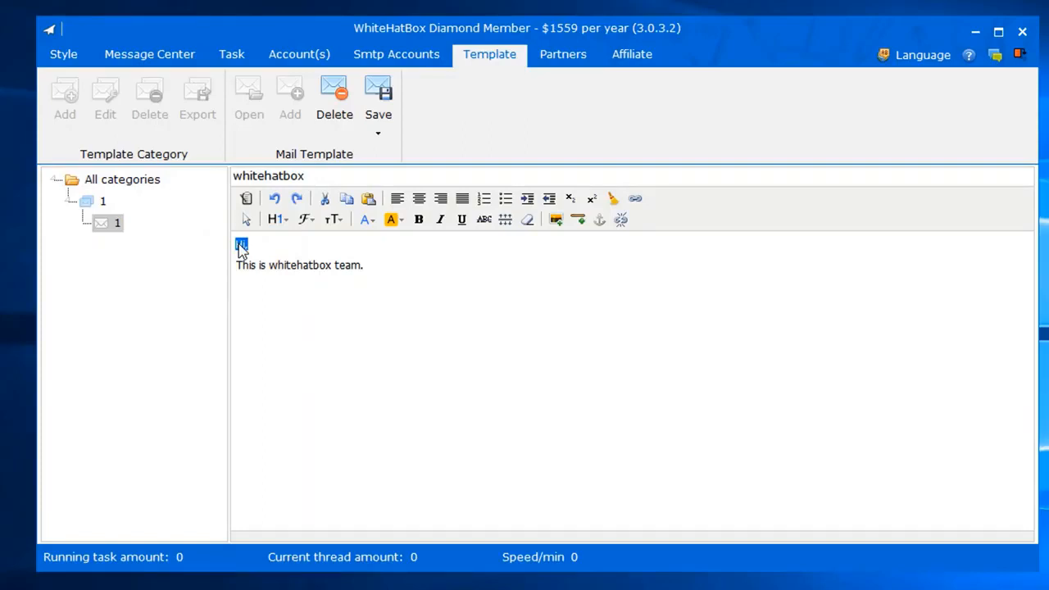
text({Hi|Hello}[name])
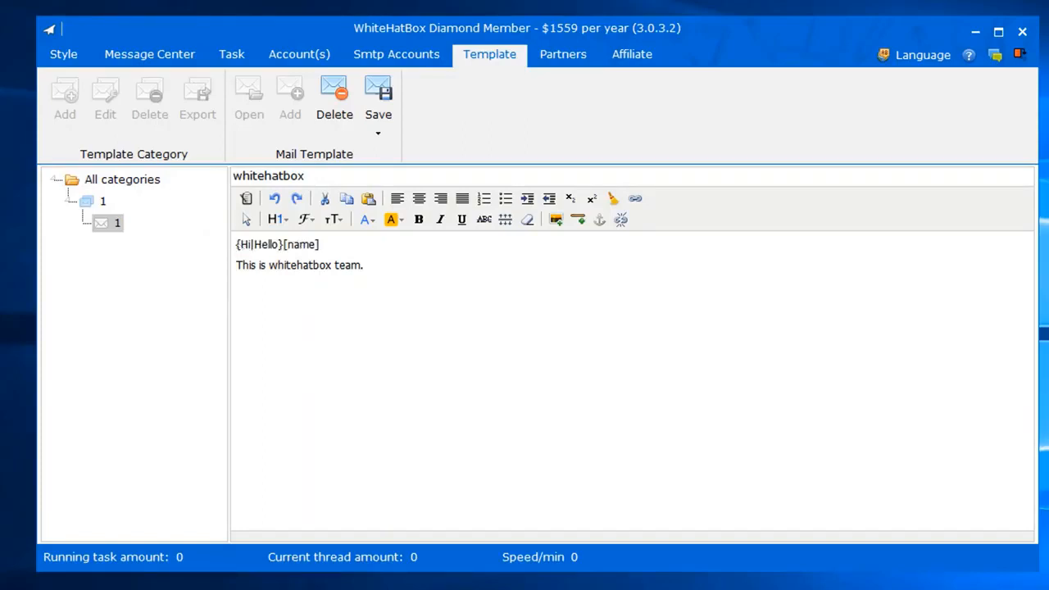
drag(327, 245, 231, 245)
click(327, 245)
click(380, 107)
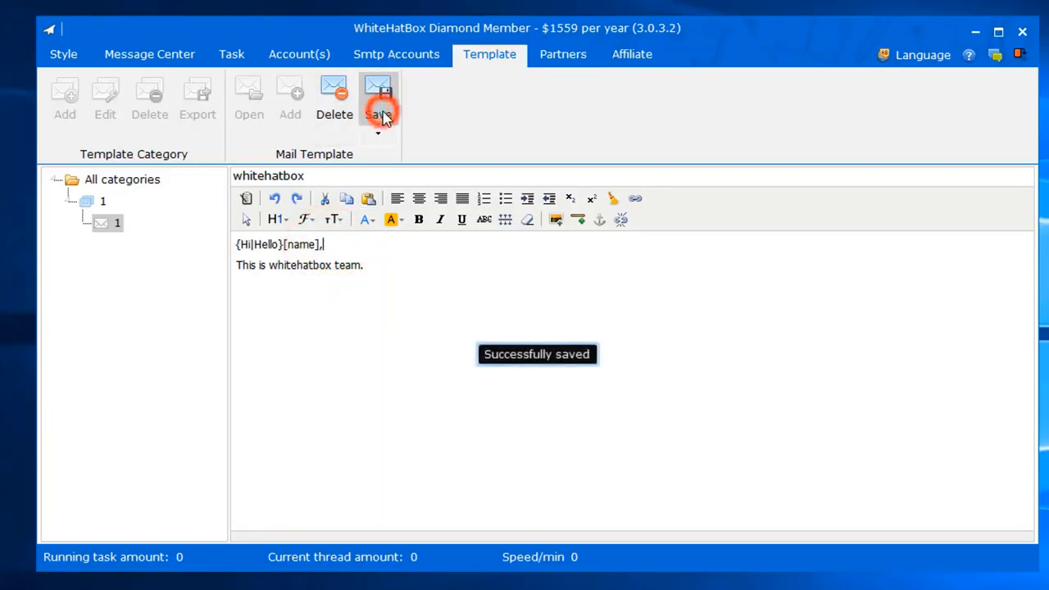
click(242, 250)
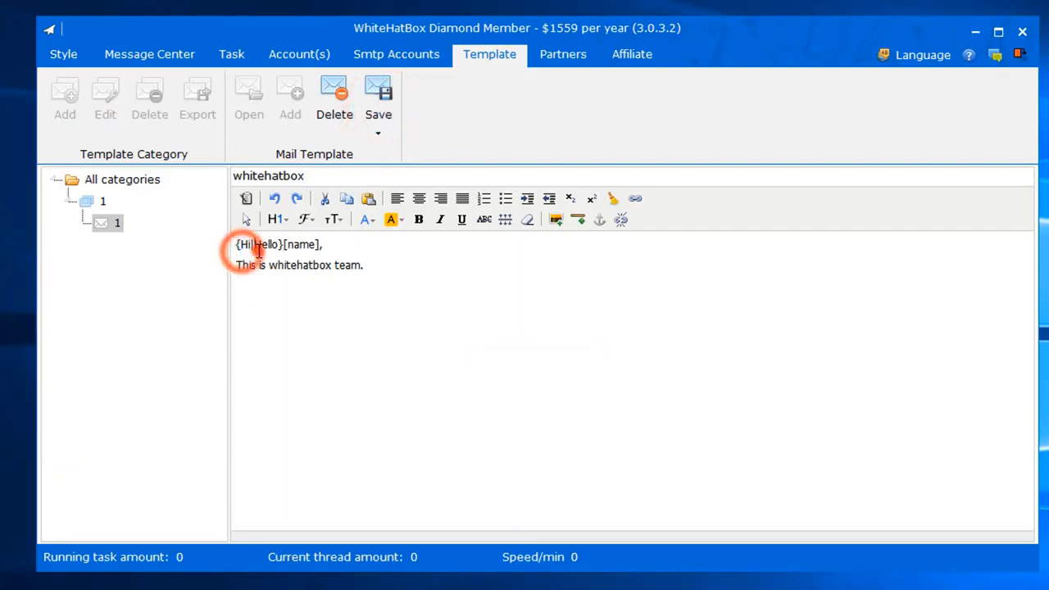
click(289, 246)
drag(288, 246, 317, 246)
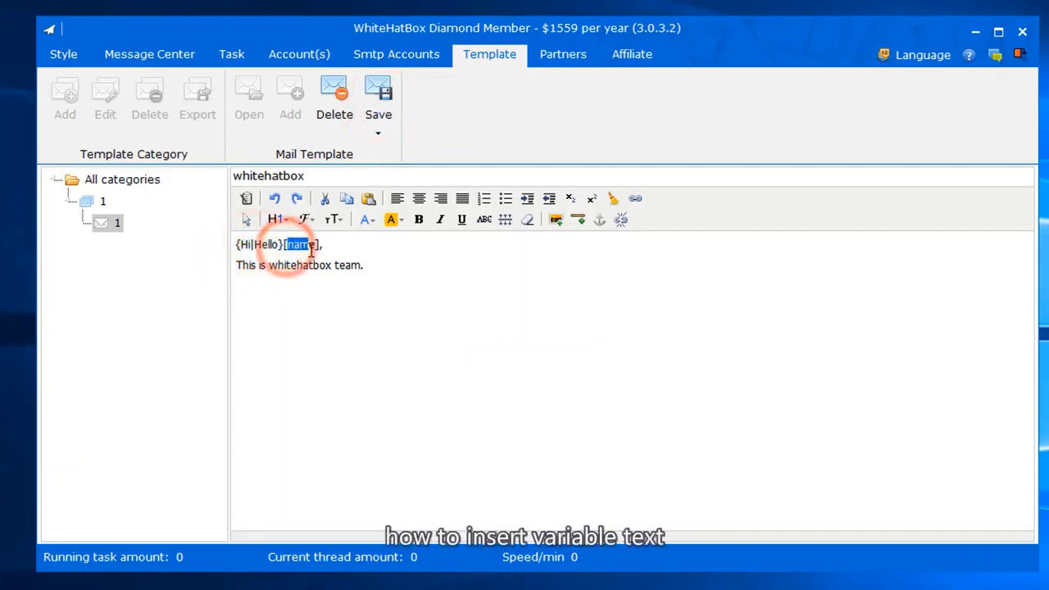
click(317, 277)
double_click(304, 251)
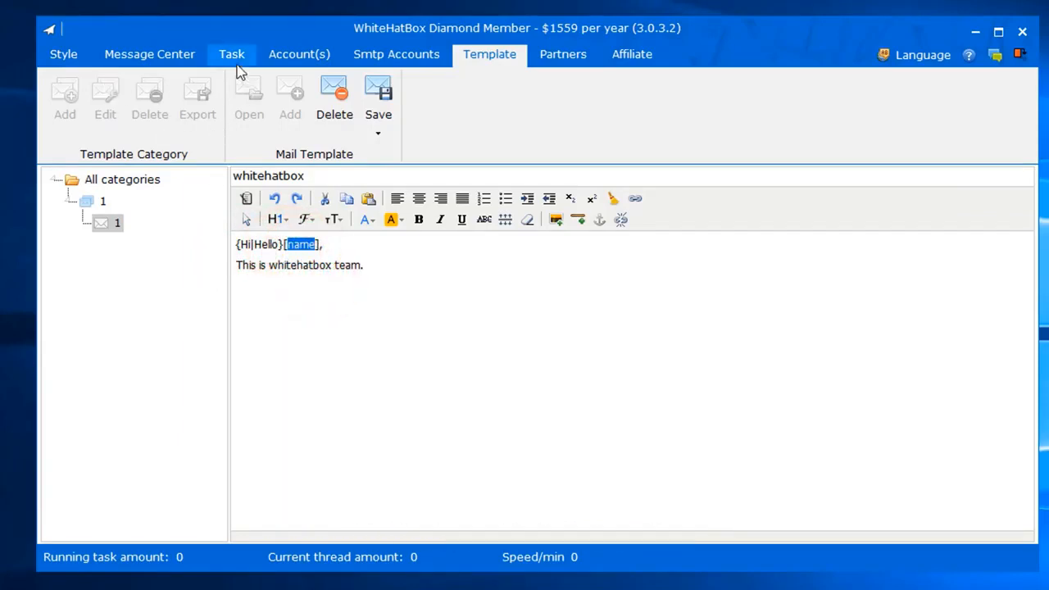
click(327, 247)
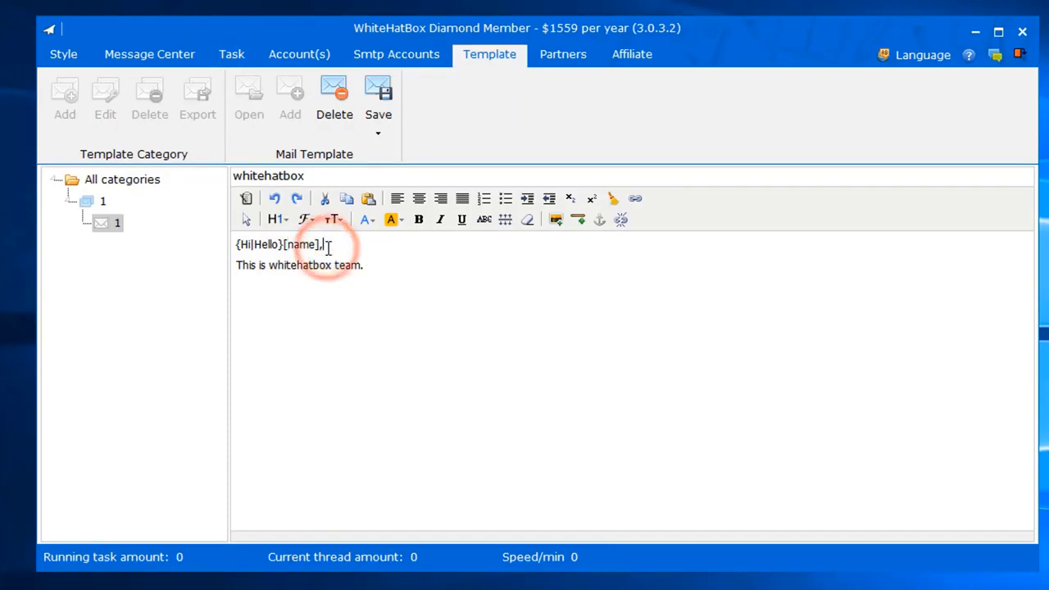
Create a task named email using web account category 1 and mail template category 1, and continue to the recipient settings.
click(230, 55)
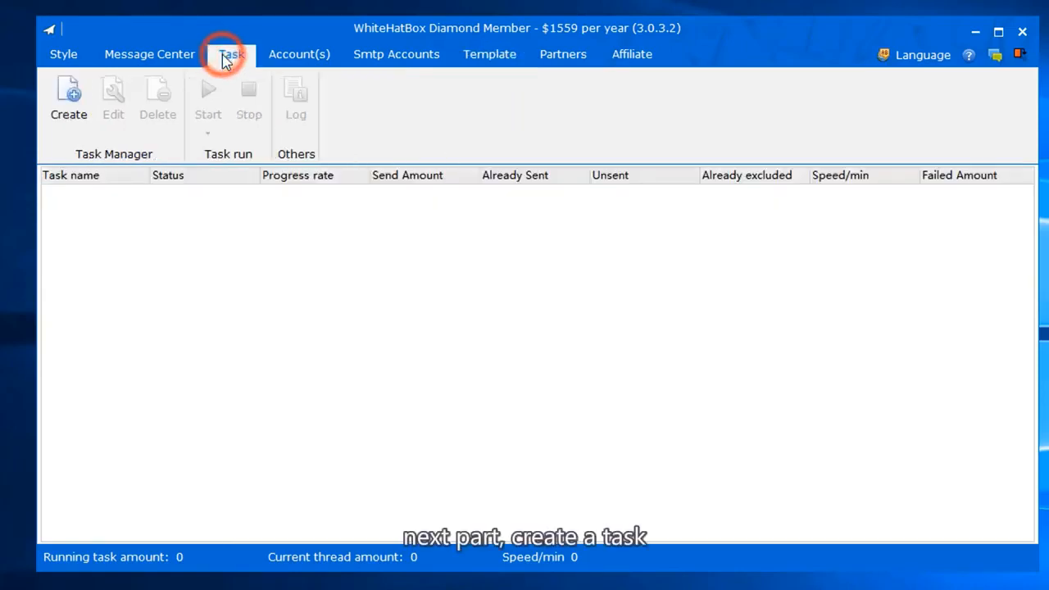
click(76, 115)
click(297, 139)
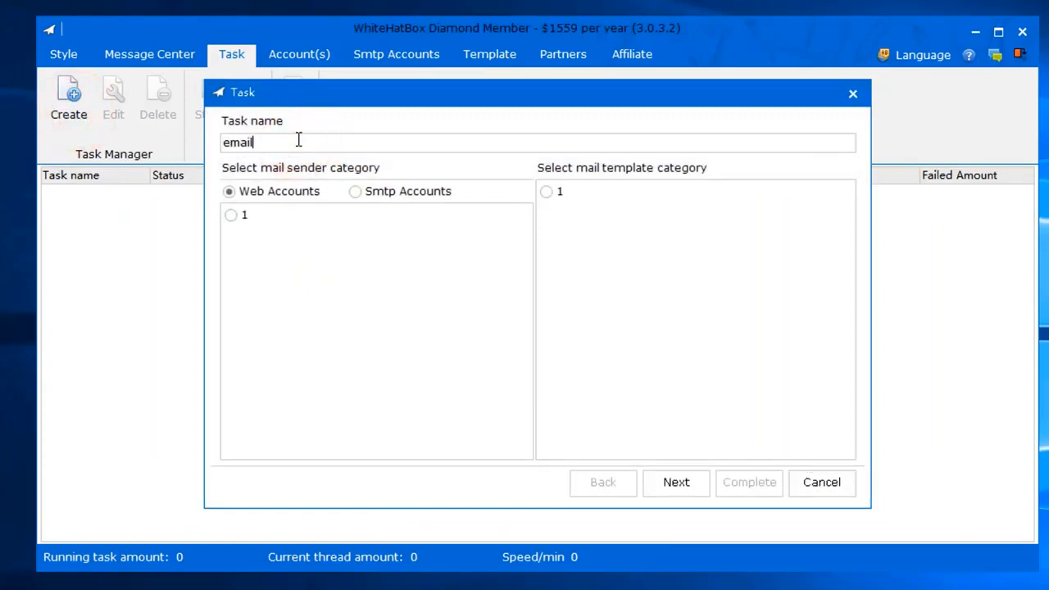
click(363, 197)
click(312, 192)
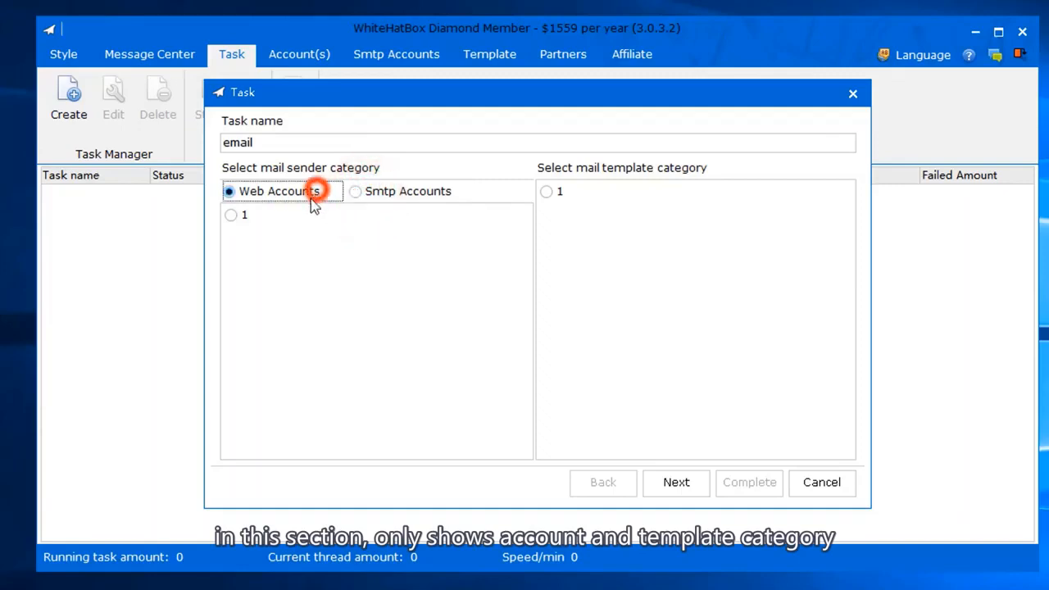
click(244, 217)
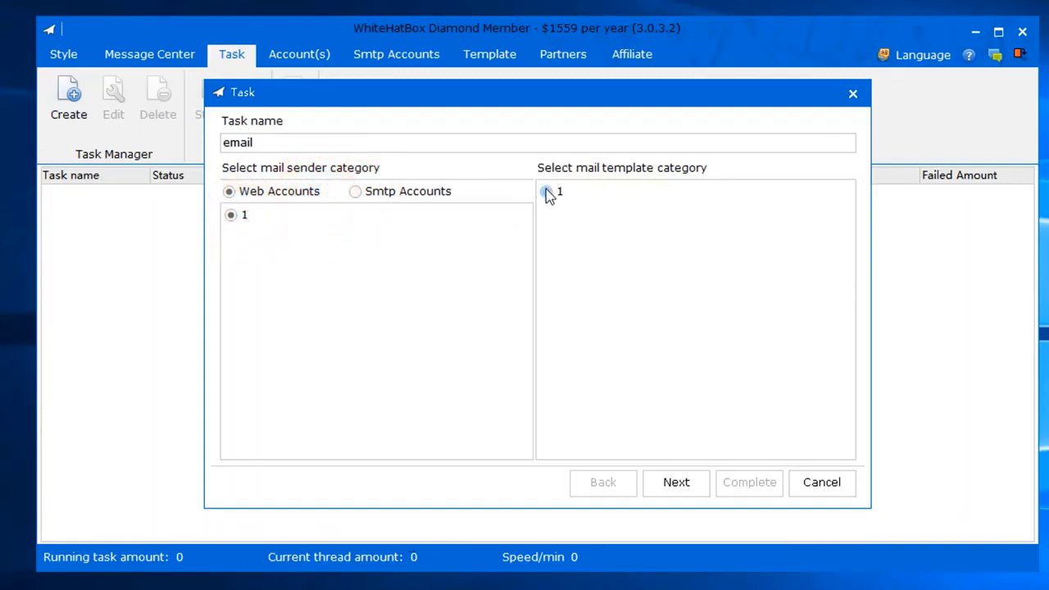
click(546, 192)
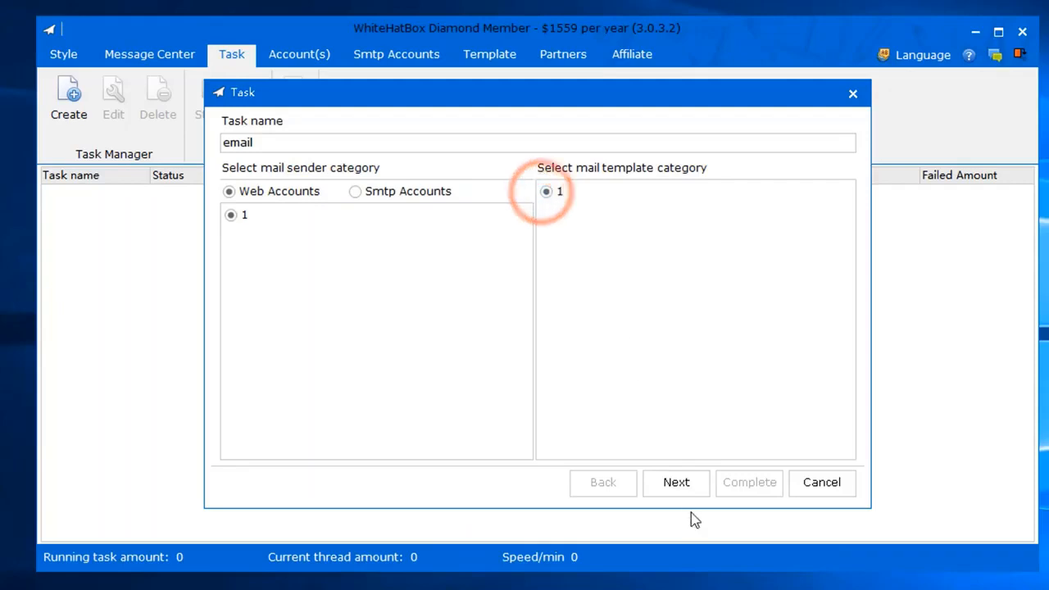
click(678, 485)
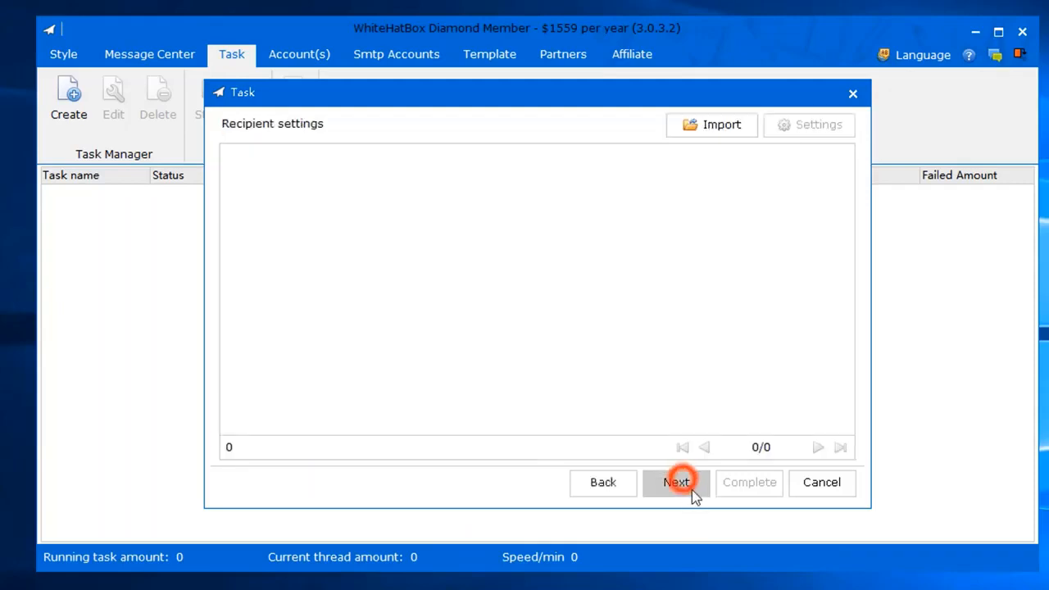
Import the recipients from the CSV file rece.csv on the Desktop.
click(711, 129)
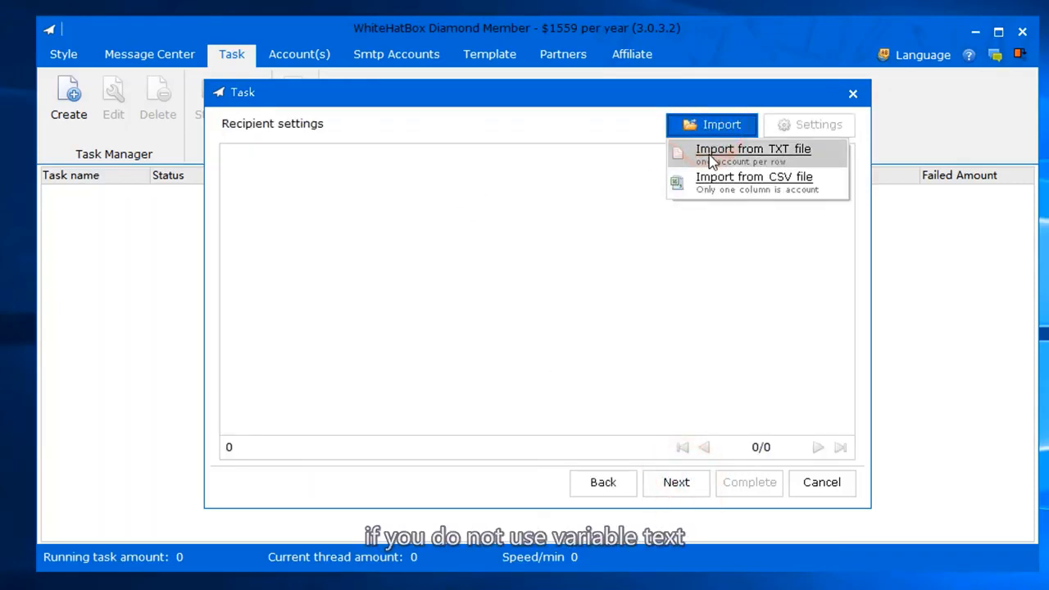
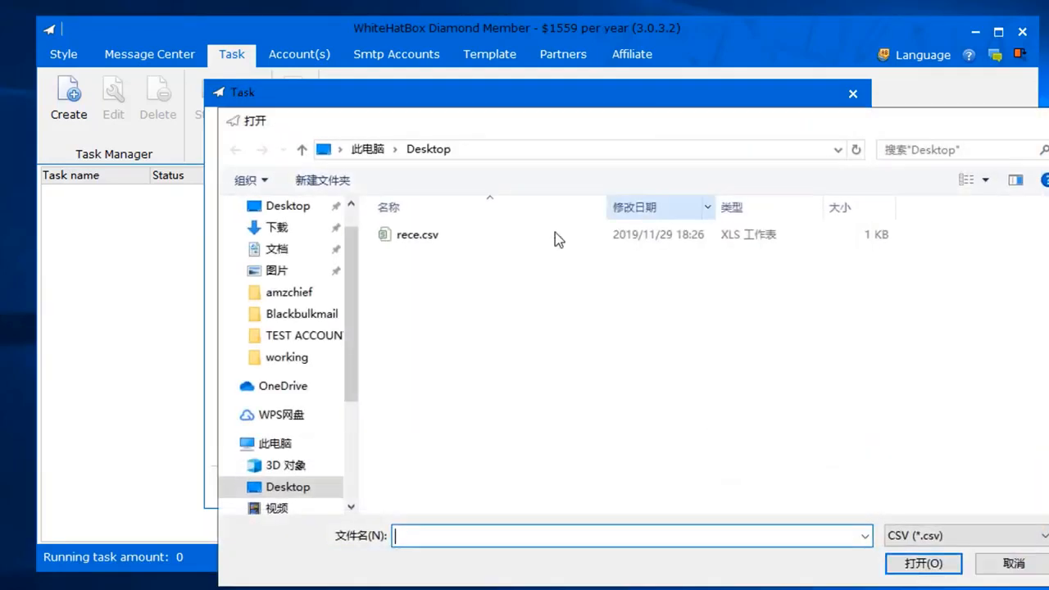
click(482, 234)
click(924, 564)
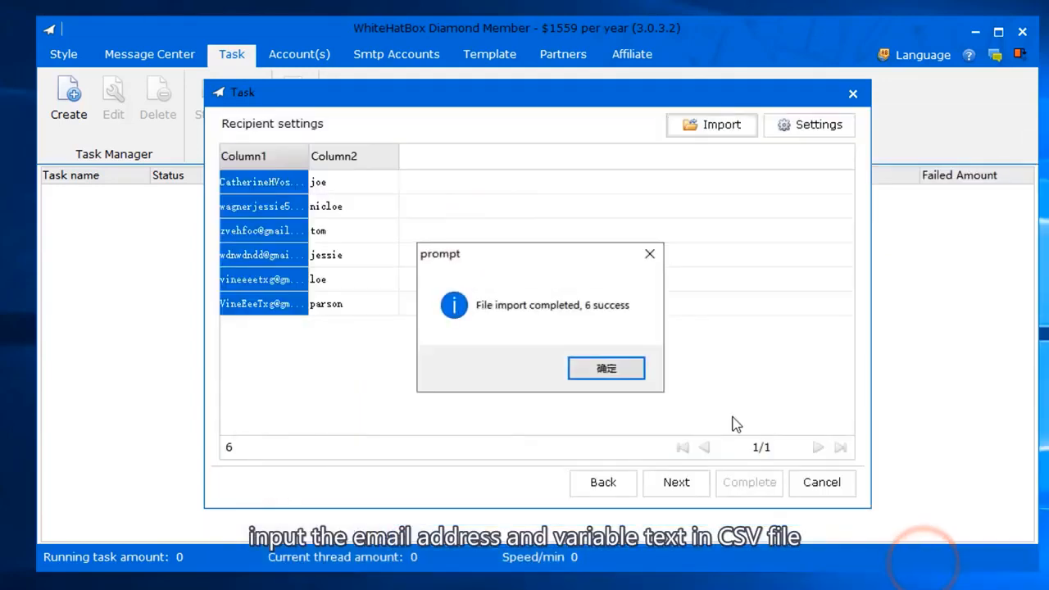
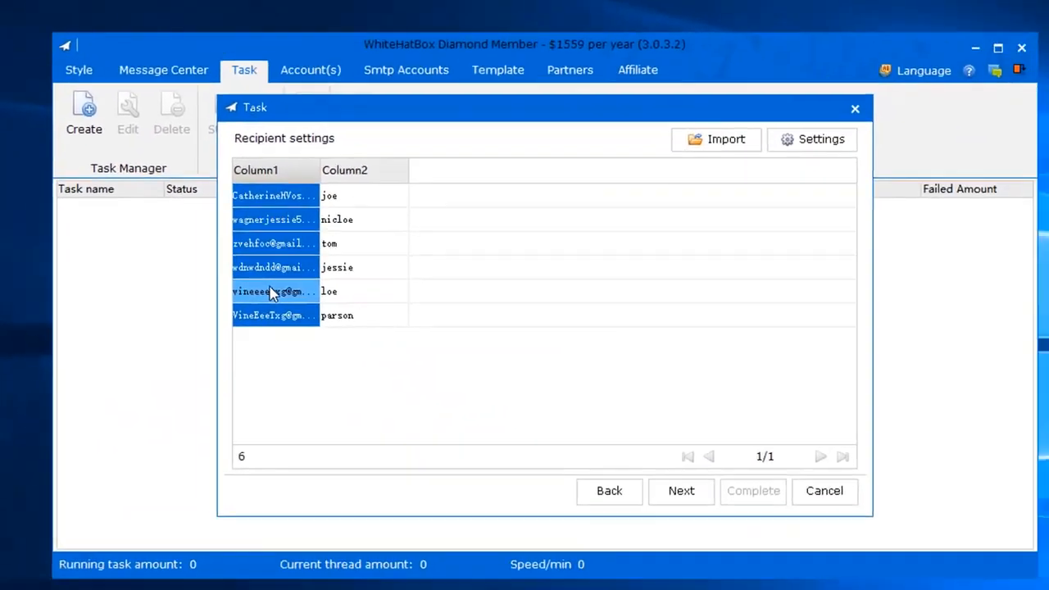
Mark Column1 as the recipient's address and Column2 as the [name] variable, and continue to the sending options.
right_click(261, 282)
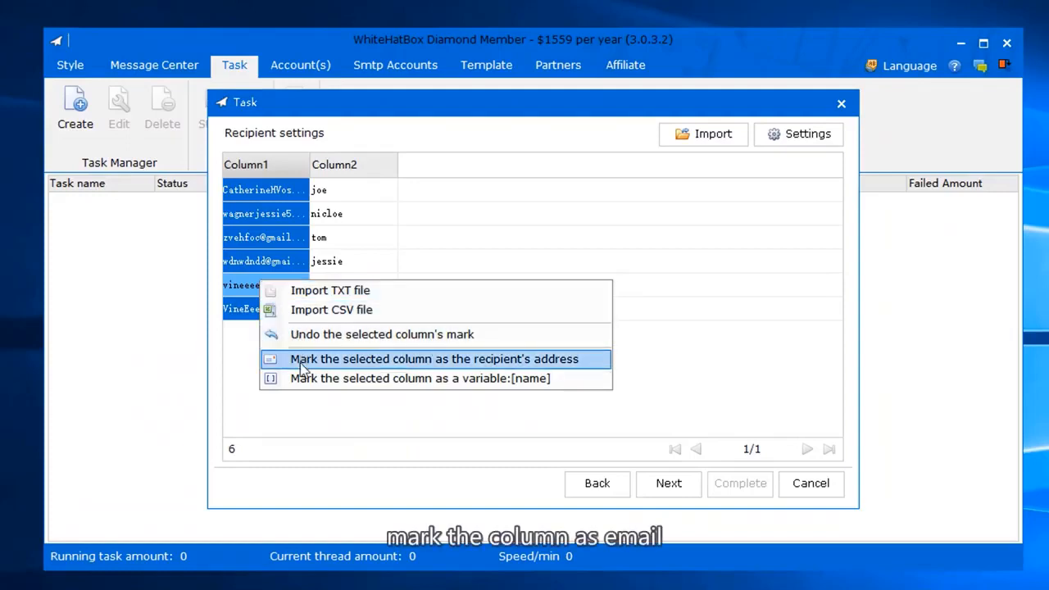
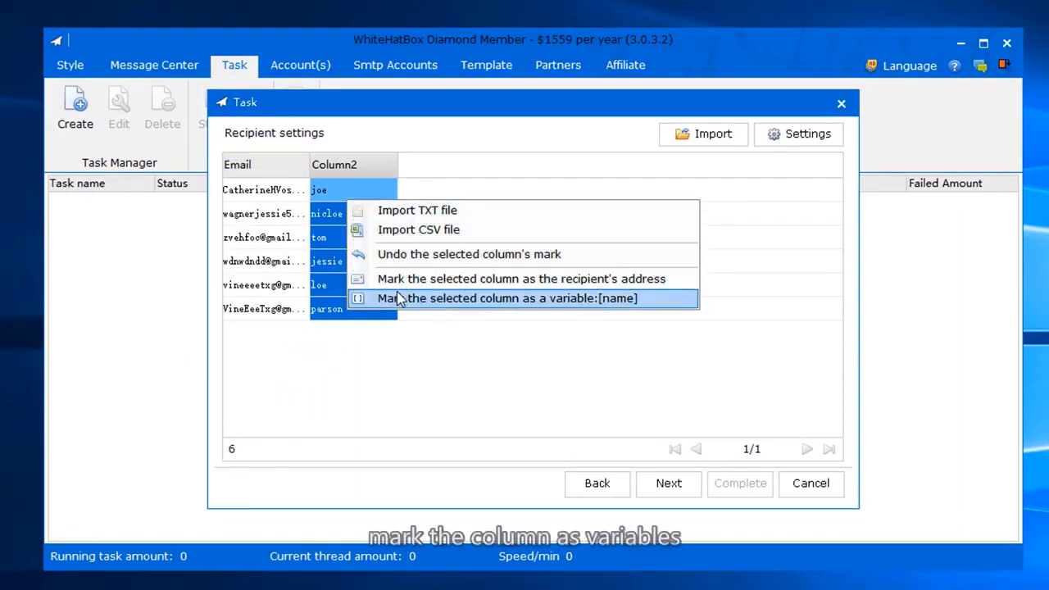
click(598, 302)
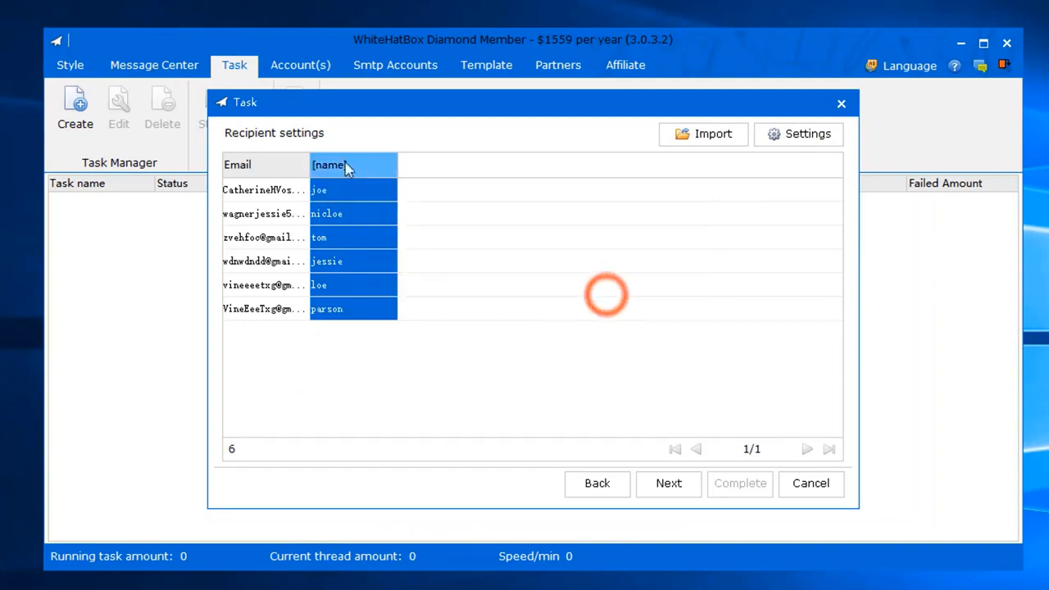
click(669, 484)
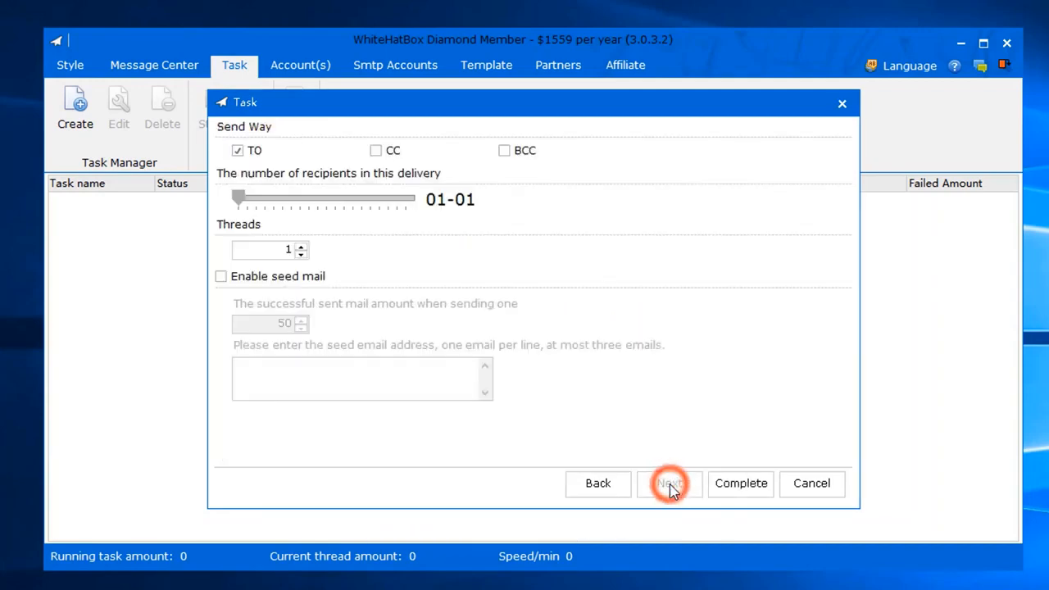
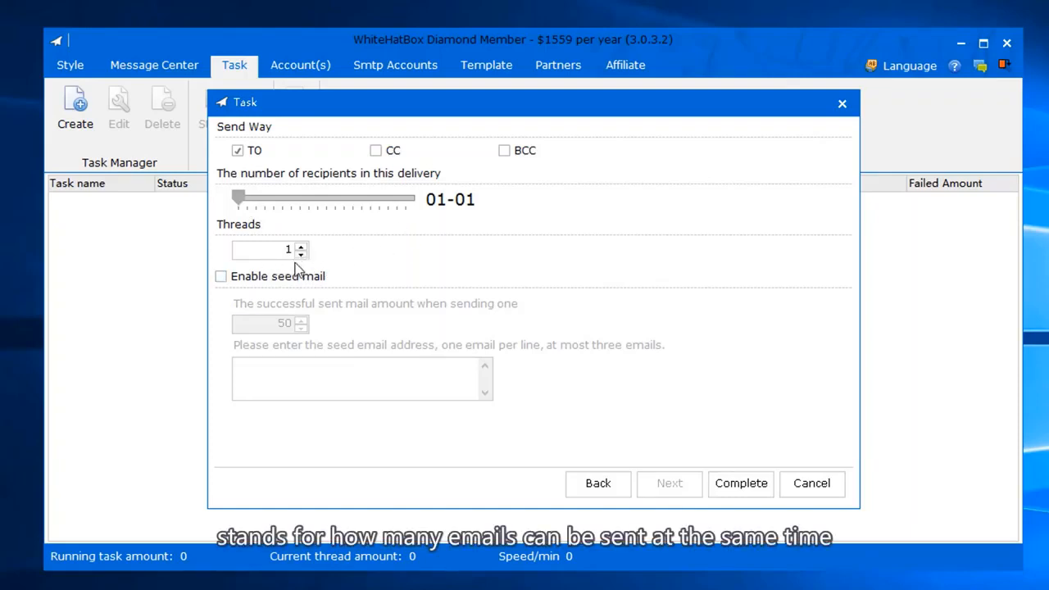
Enable seed mail after every 5 successfully sent mails, enter one seed email address, and complete the task.
click(235, 280)
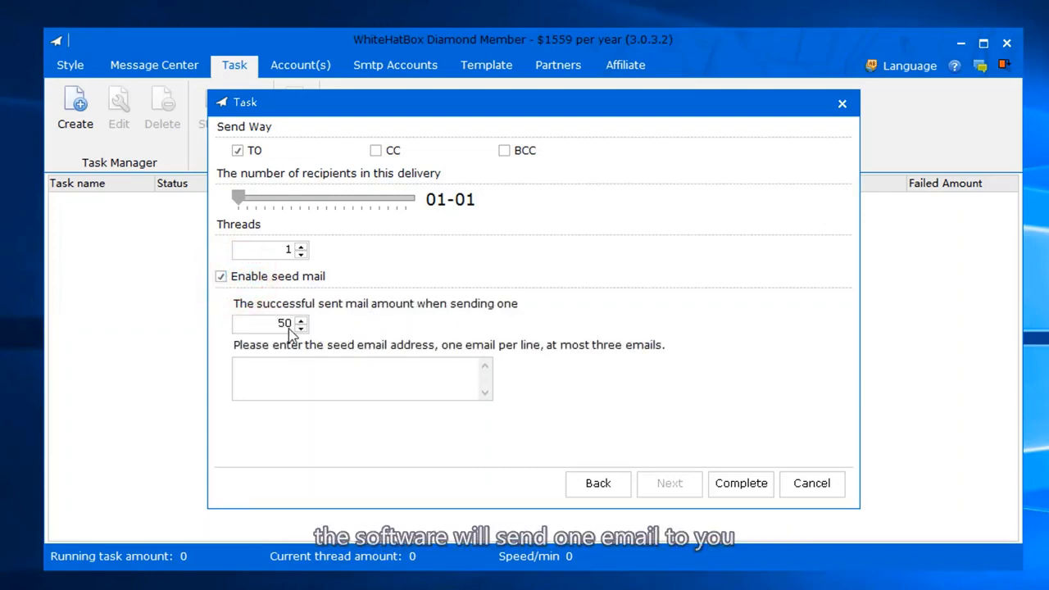
click(305, 381)
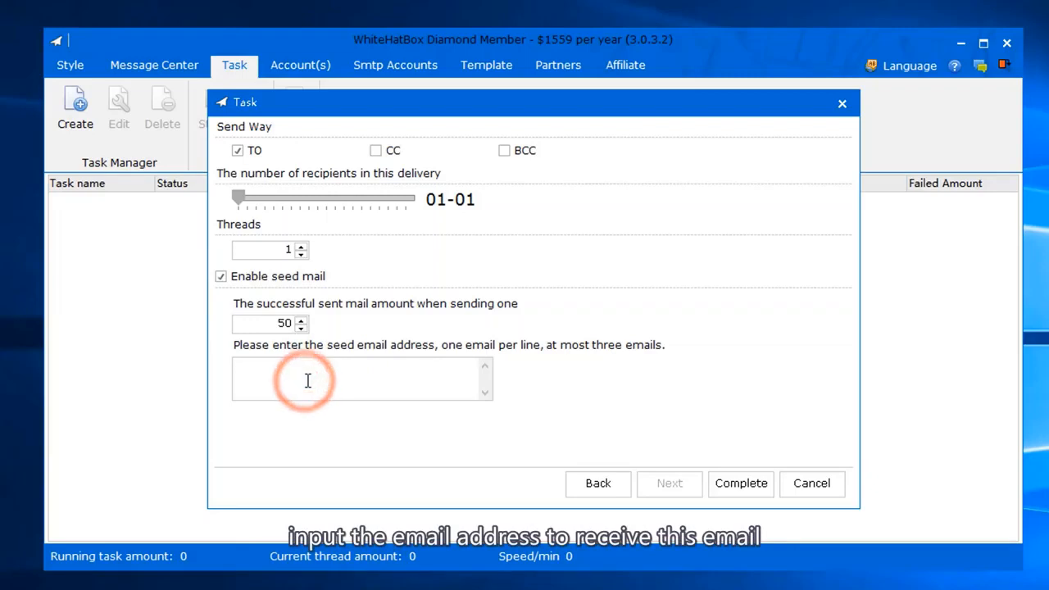
double_click(286, 328)
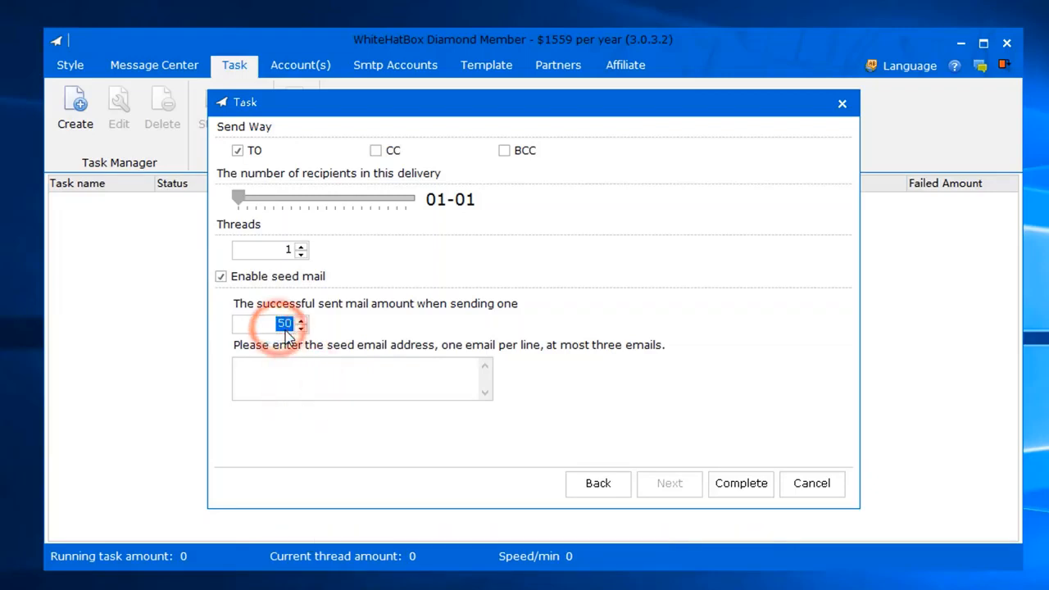
click(311, 388)
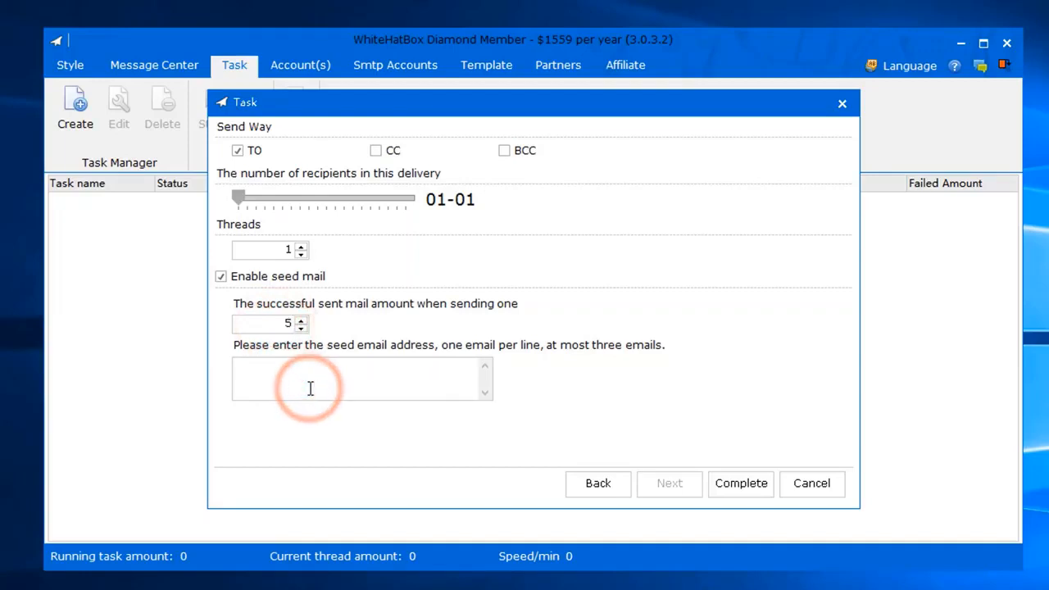
key(ctrl+v)
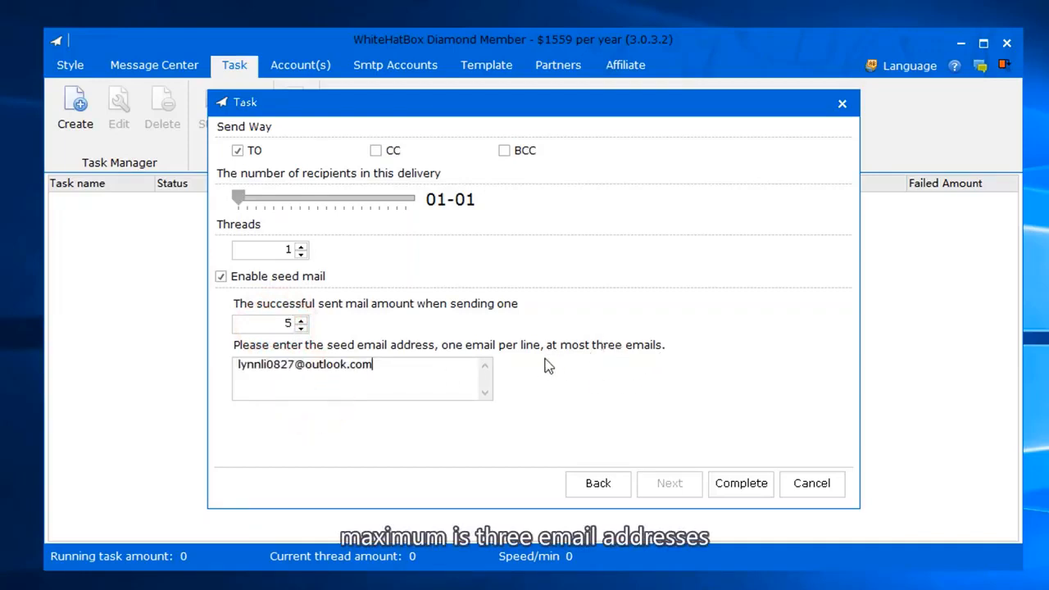
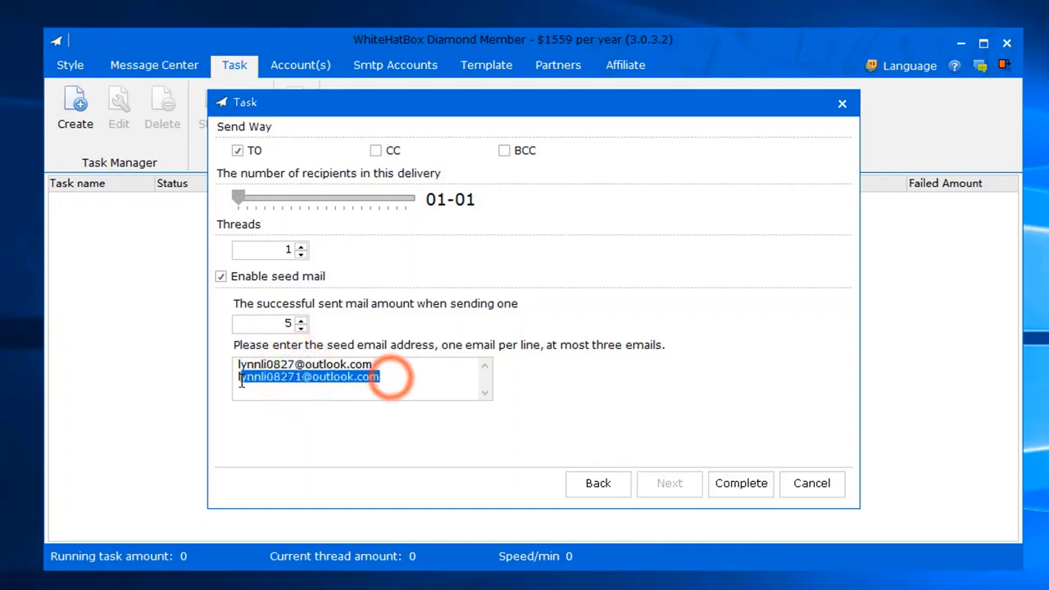
key(BackSpace)
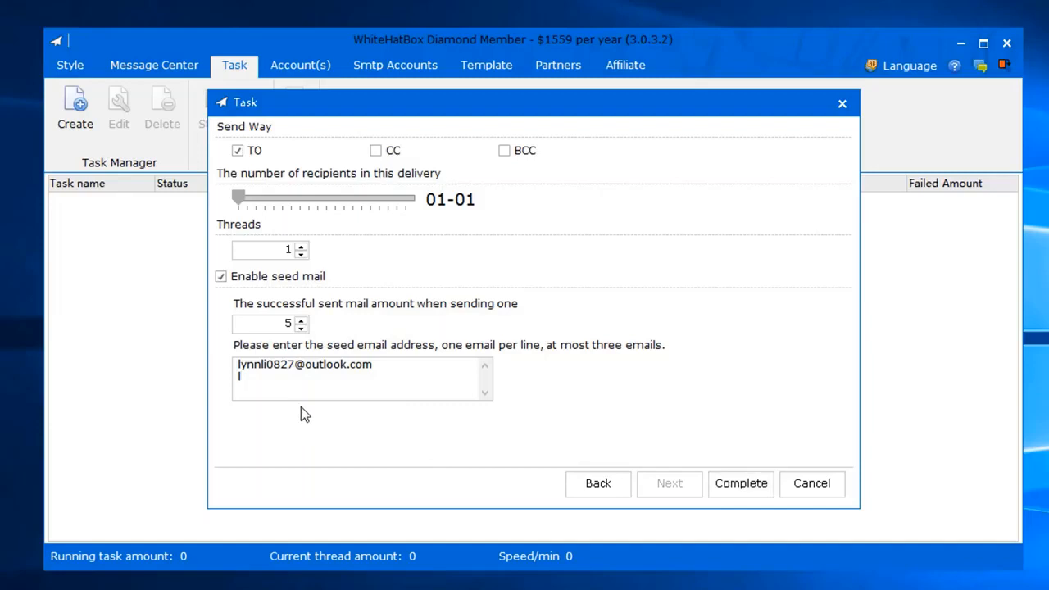
click(734, 484)
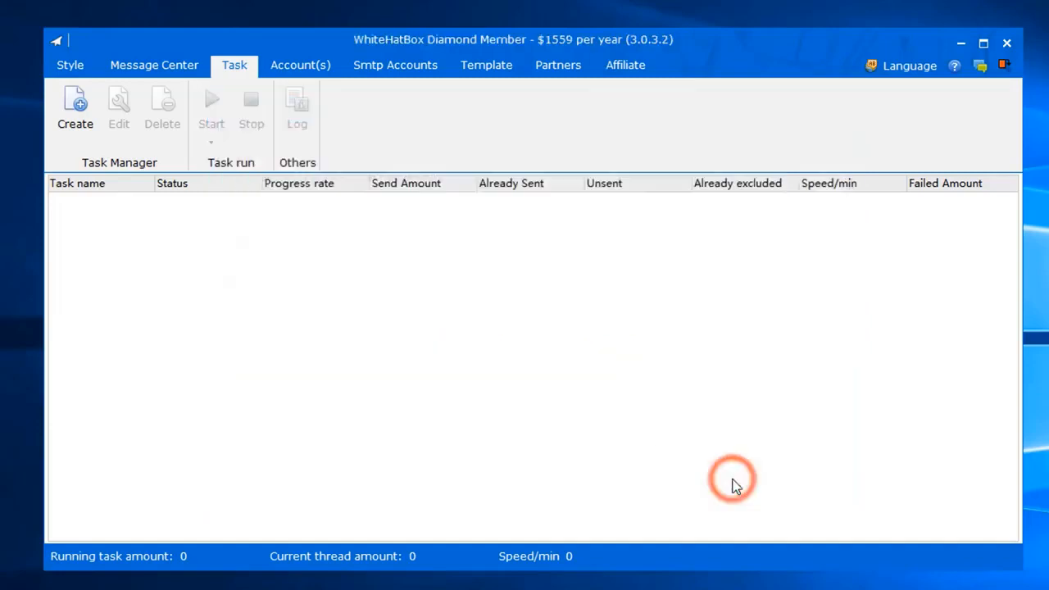
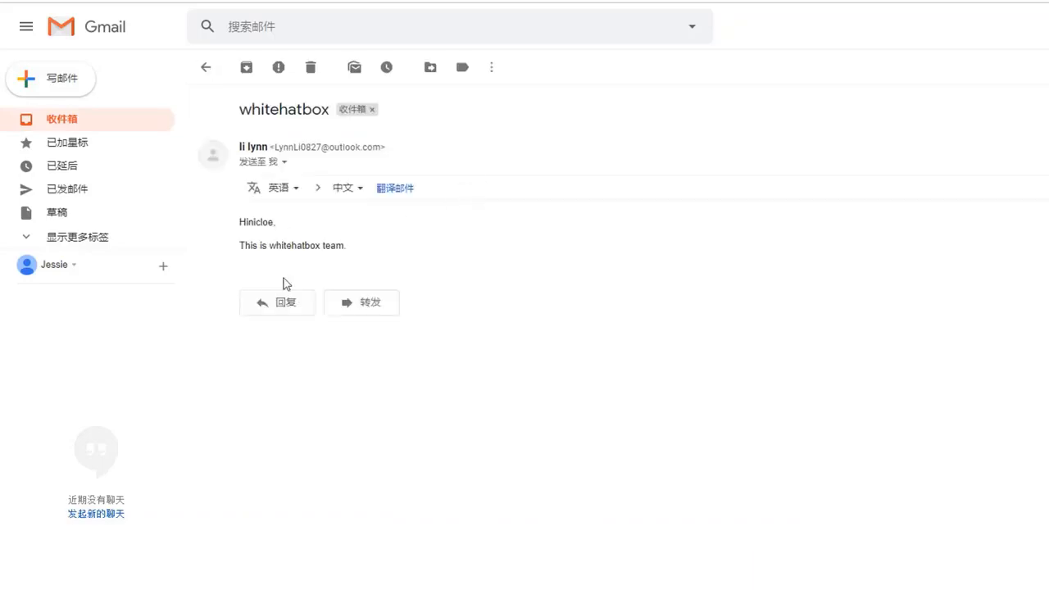
Compare the received mail's greeting in Gmail with the email task's [name] column and mail template 1 in WhiteHatBox.
drag(249, 225, 283, 232)
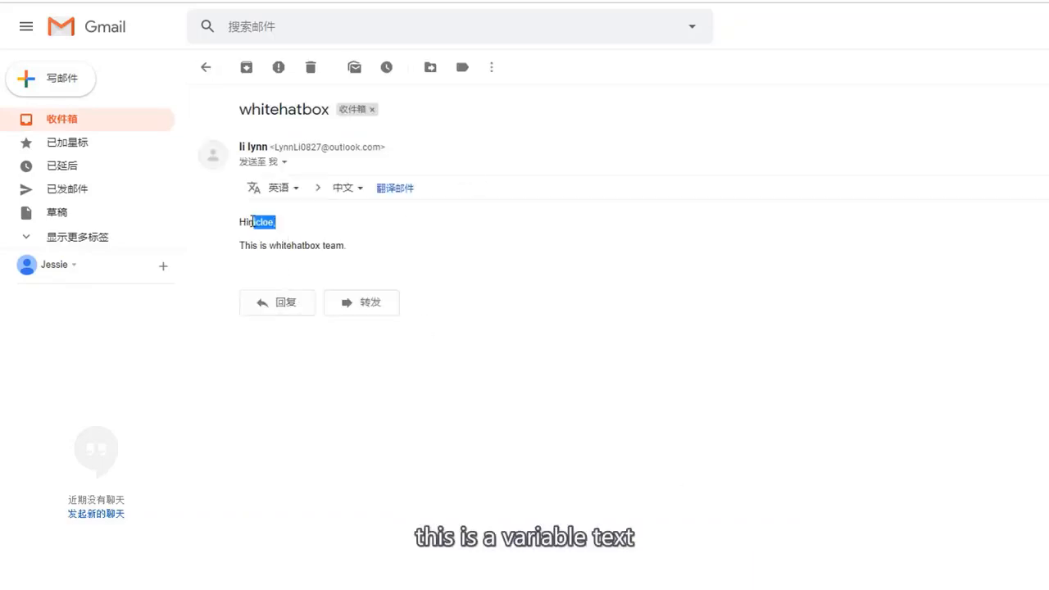
click(806, 588)
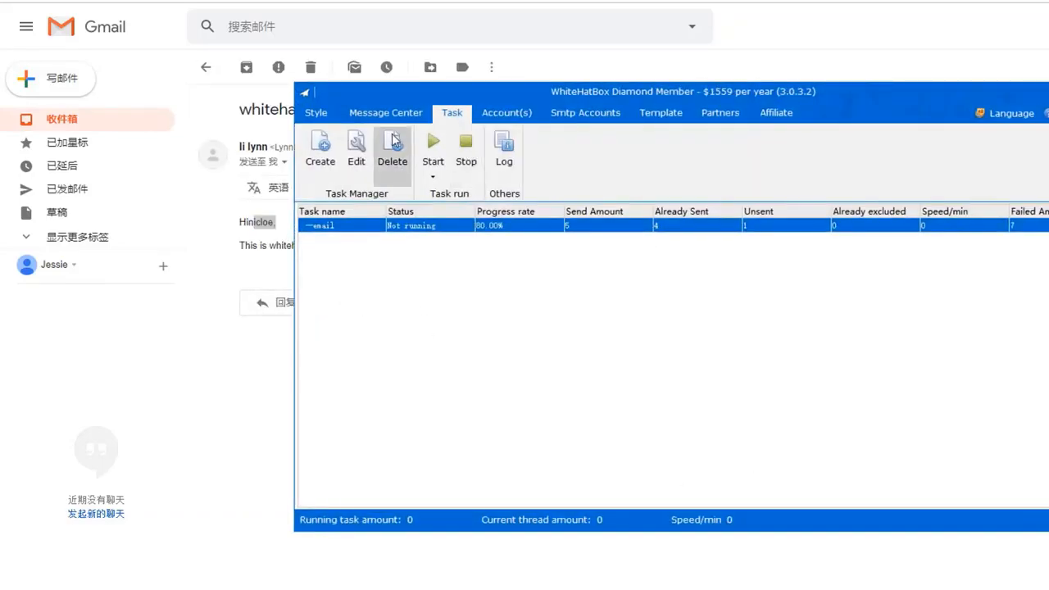
click(356, 156)
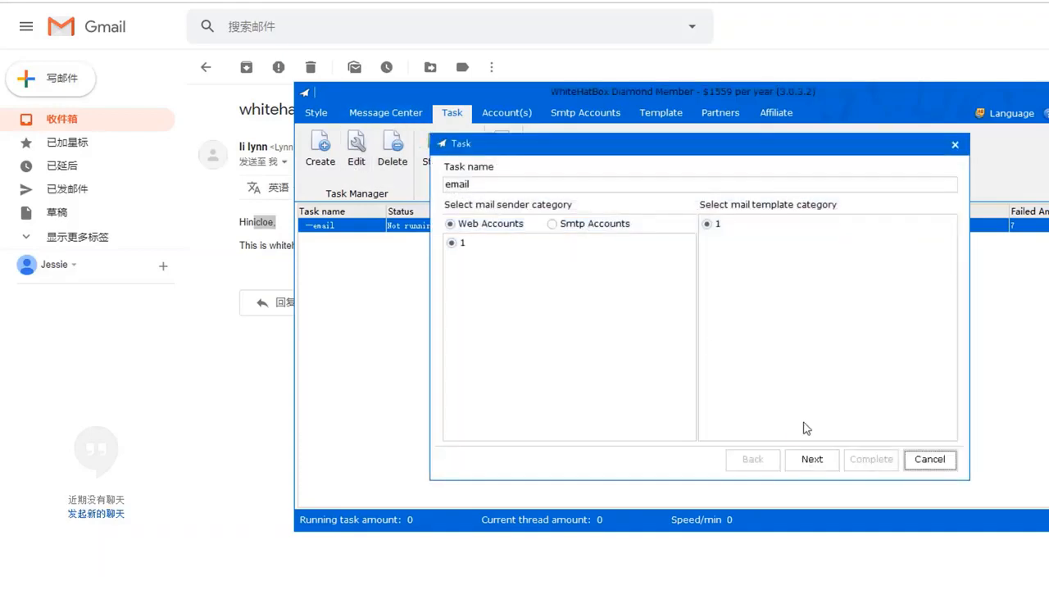
click(811, 460)
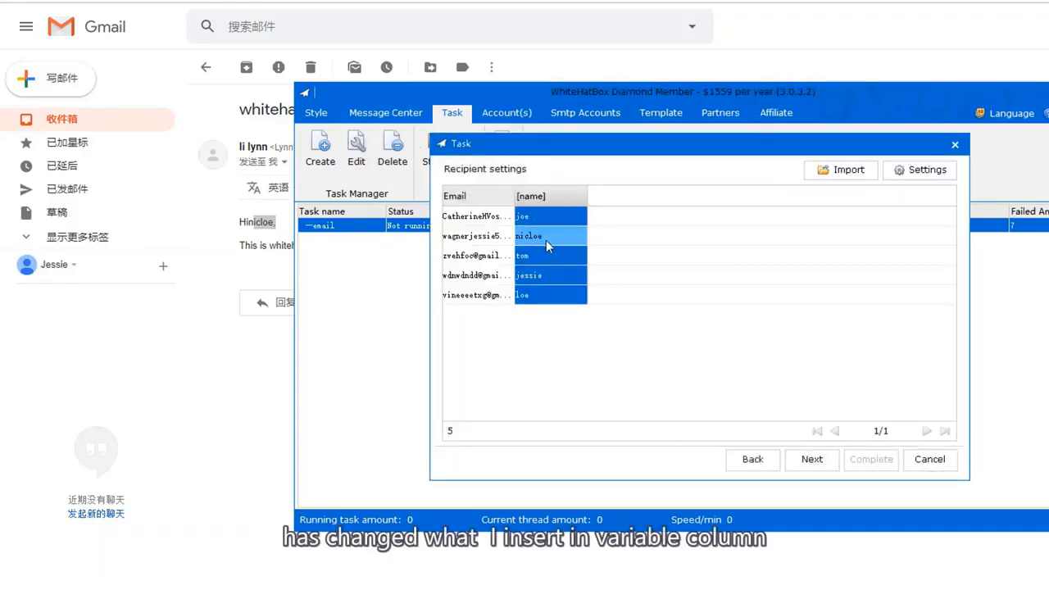
click(567, 254)
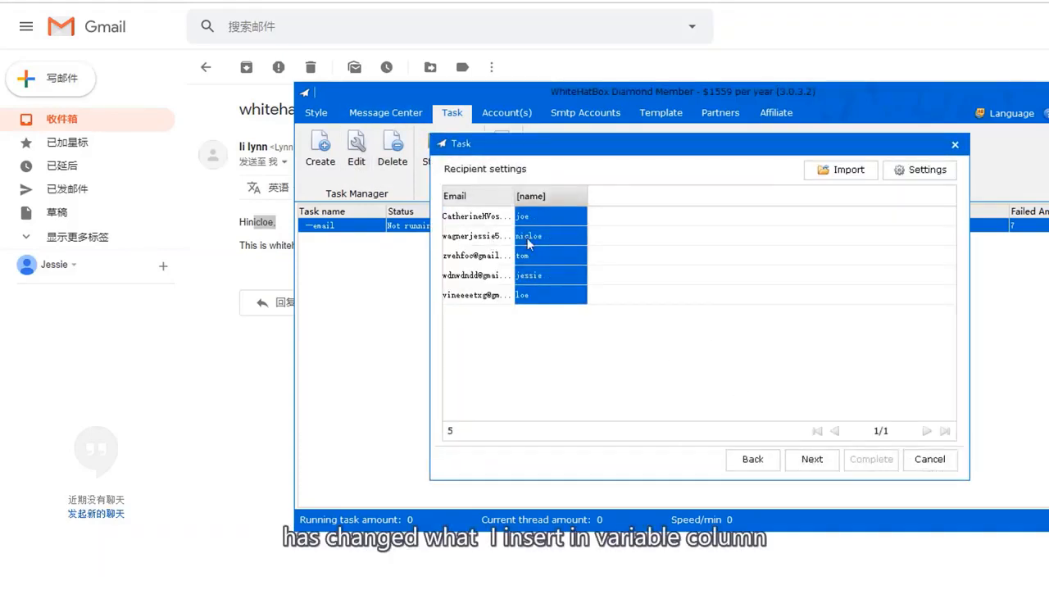
click(930, 460)
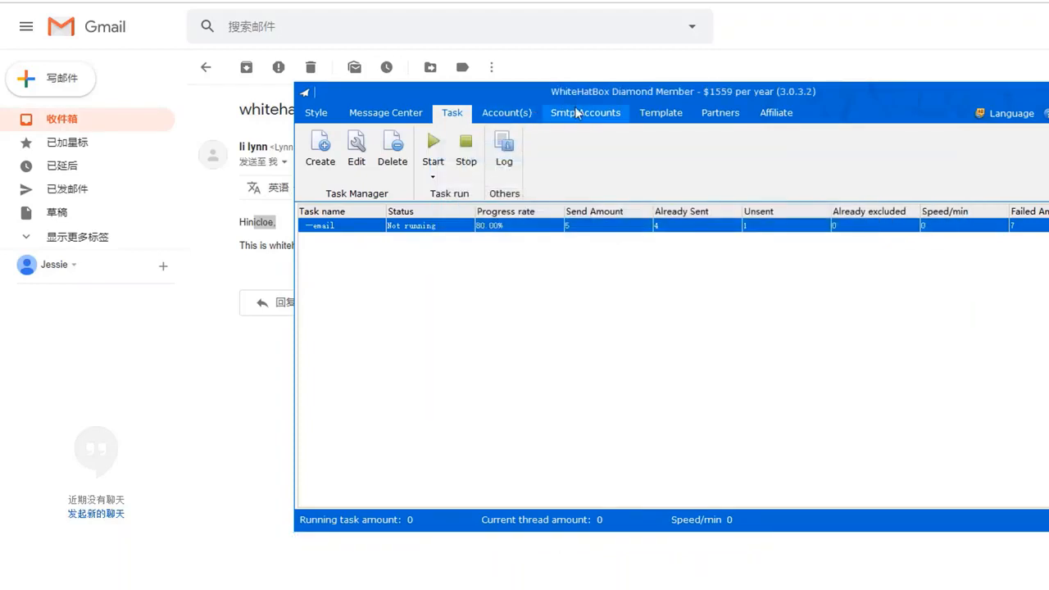
click(661, 112)
click(359, 249)
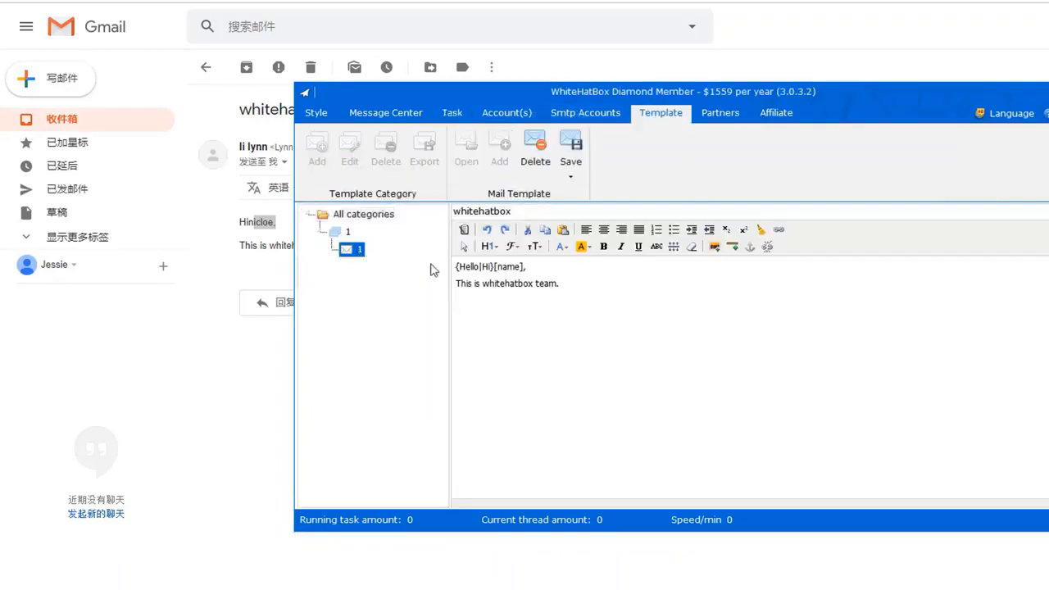